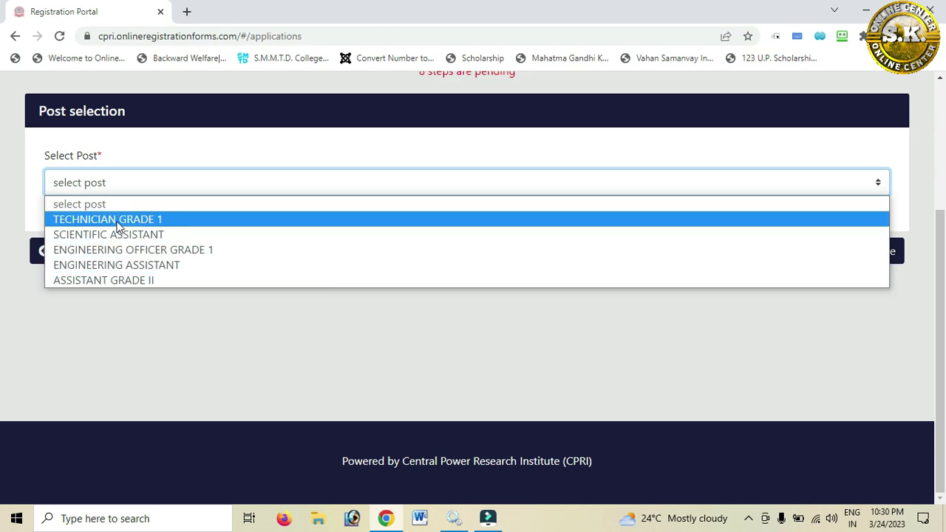
# Step: Choose TECHNICIAN GRADE 1 as the post, then save and continue to the eligibility criteria
pyautogui.click(116, 220)
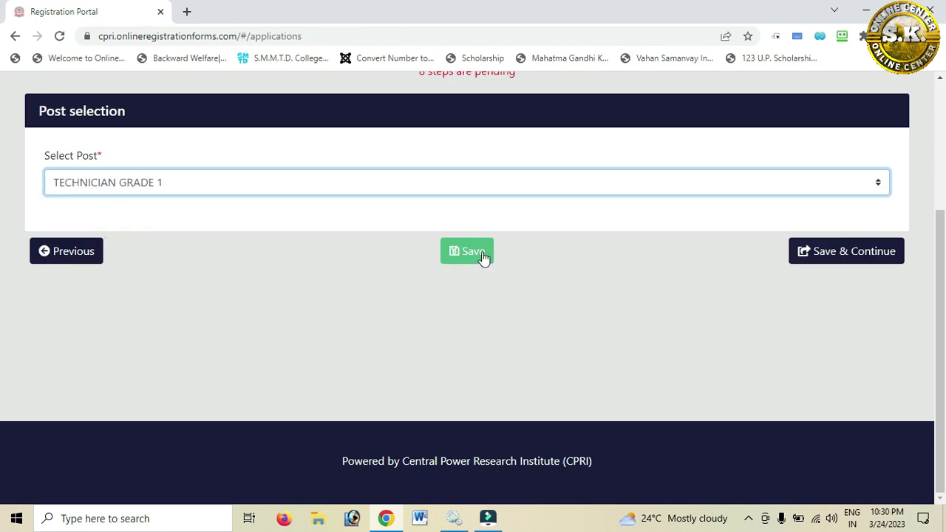
pyautogui.click(846, 251)
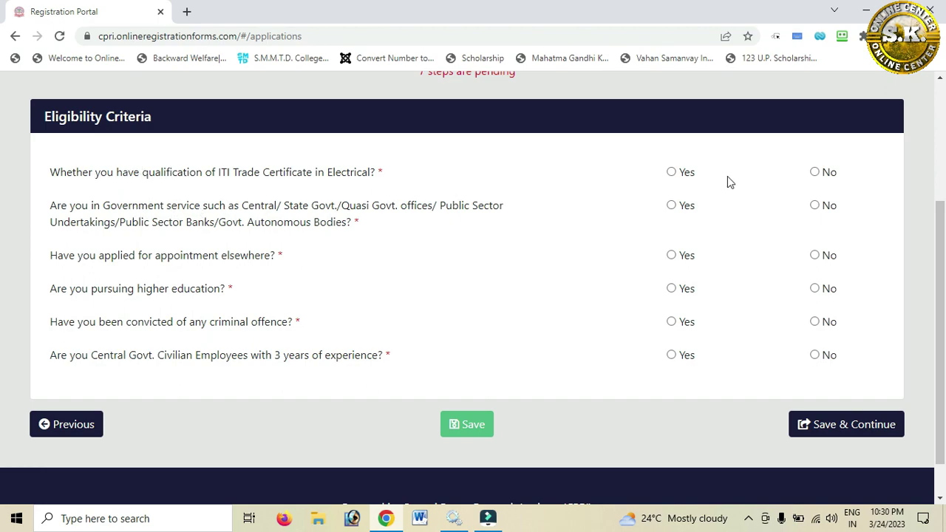
# Step: Answer No to the eligibility questions on ITI certificate, government service, other applications, higher education, criminal offence and central employment, then save and continue
pyautogui.click(672, 173)
pyautogui.press('Down')
pyautogui.click(815, 206)
pyautogui.click(816, 256)
pyautogui.click(819, 292)
pyautogui.click(815, 323)
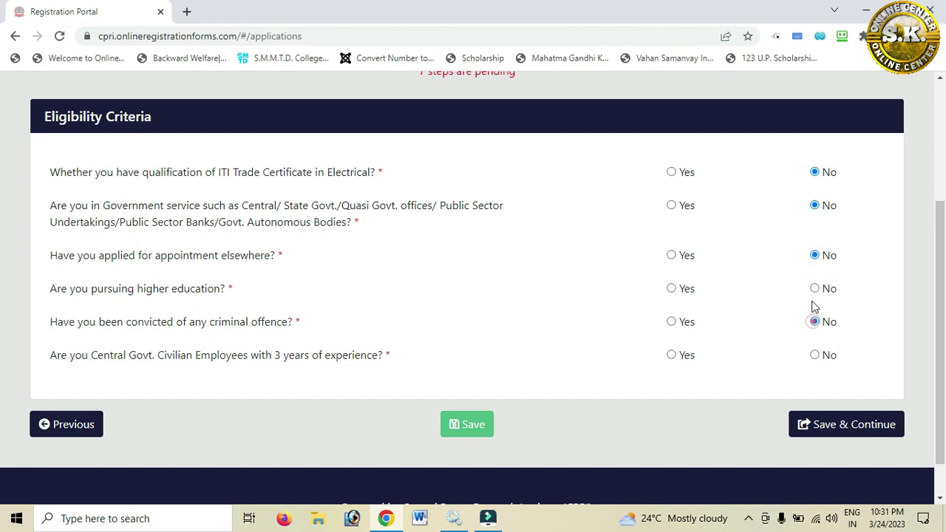
pyautogui.click(815, 357)
pyautogui.click(856, 426)
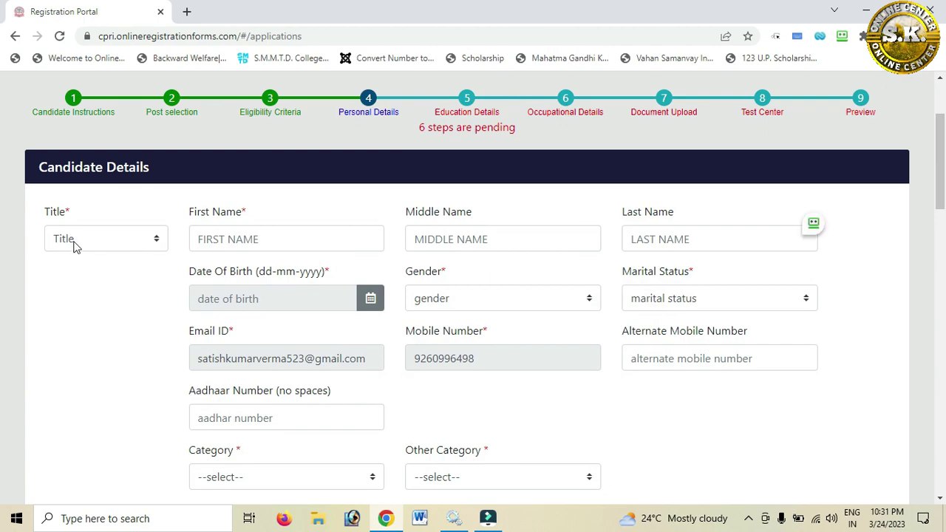
# Step: Set the candidate's title to MR and go through the first, middle and last name fields, leaving them empty
pyautogui.click(74, 240)
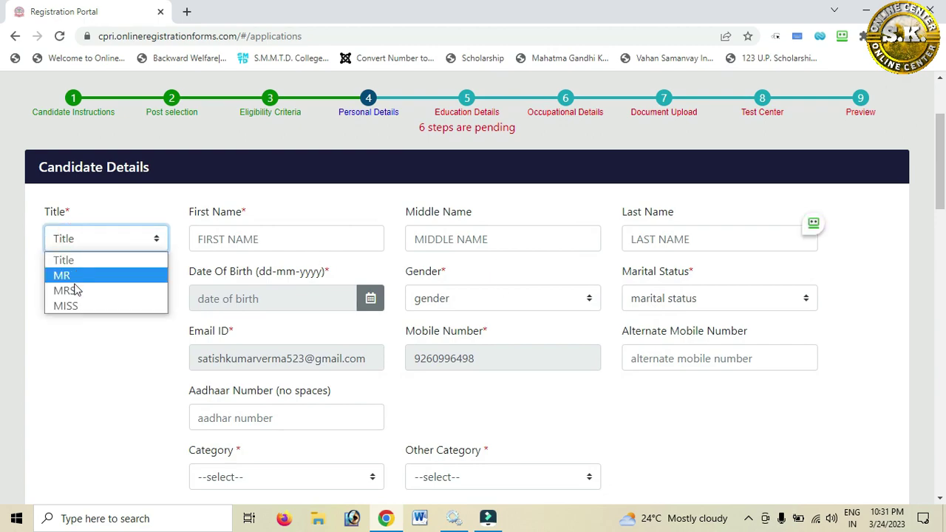
pyautogui.click(74, 277)
pyautogui.click(224, 230)
pyautogui.click(224, 231)
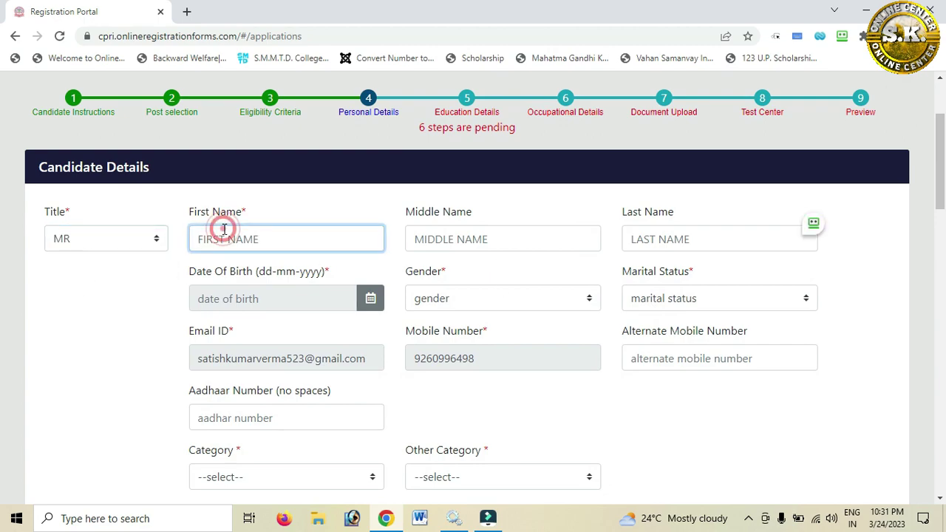
pyautogui.click(434, 234)
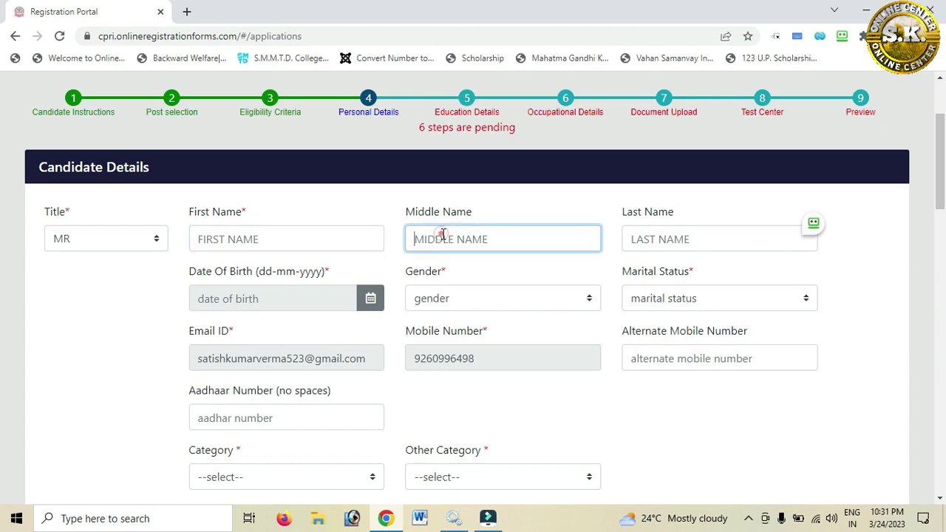
pyautogui.click(680, 238)
# Step: Examine the date of birth calendar and the gender and marital status options in the candidate details
pyautogui.click(371, 298)
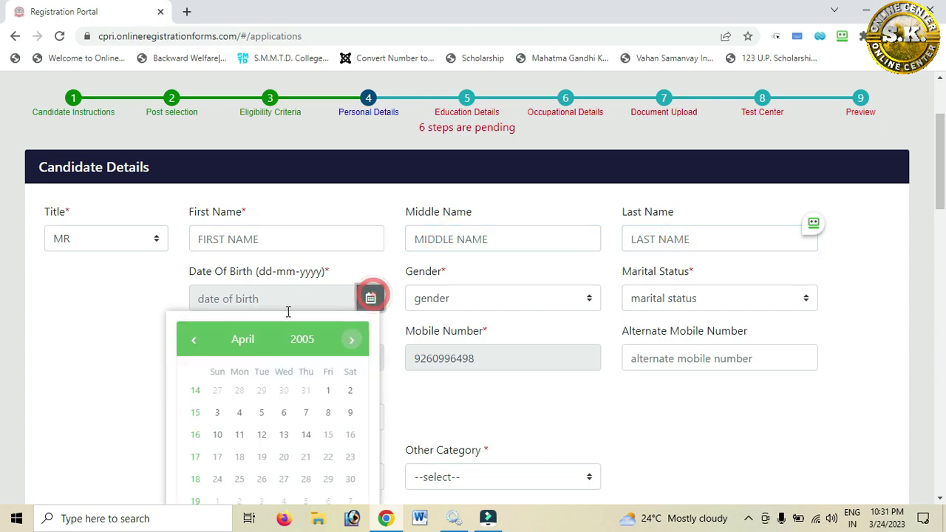
pyautogui.click(748, 519)
pyautogui.click(748, 519)
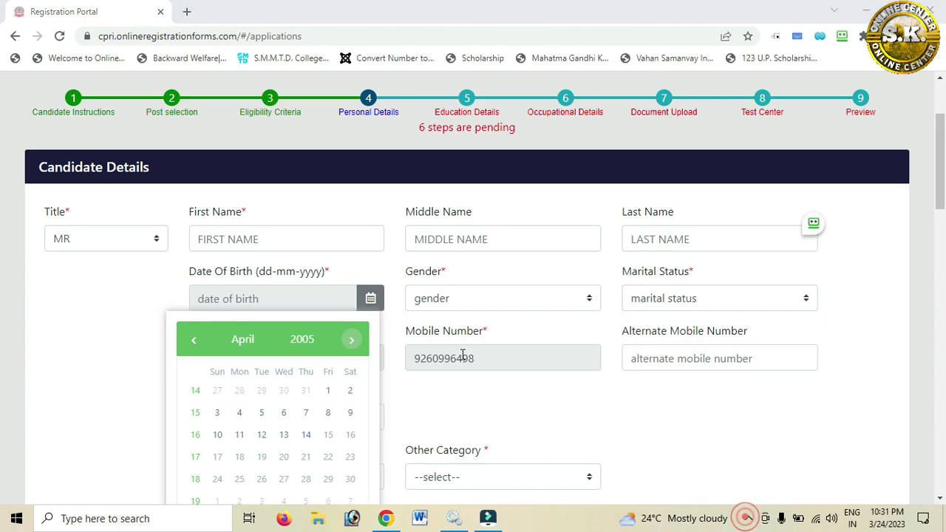
pyautogui.click(442, 298)
pyautogui.click(649, 407)
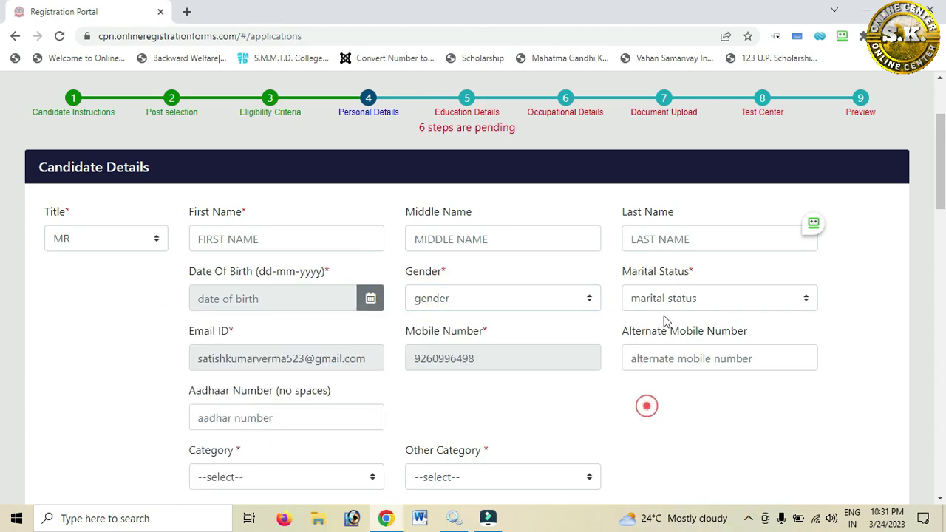
pyautogui.click(665, 299)
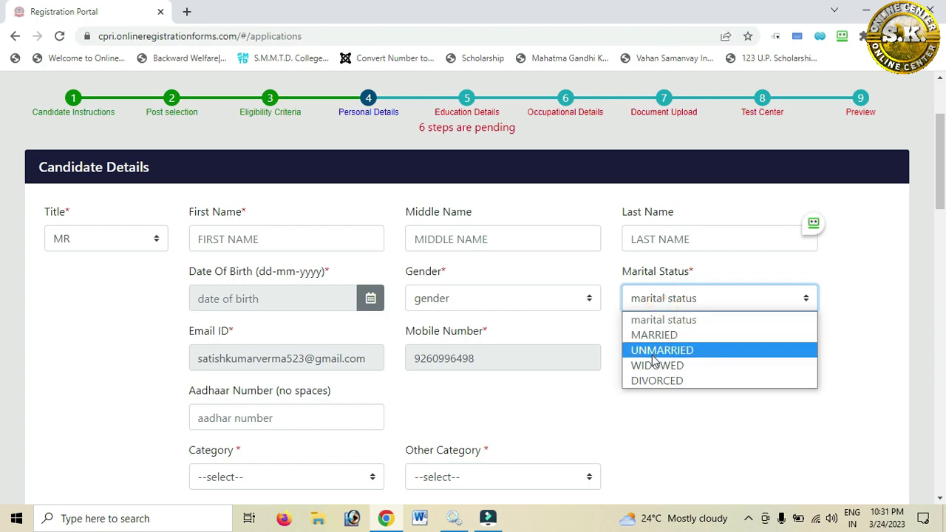
pyautogui.click(649, 398)
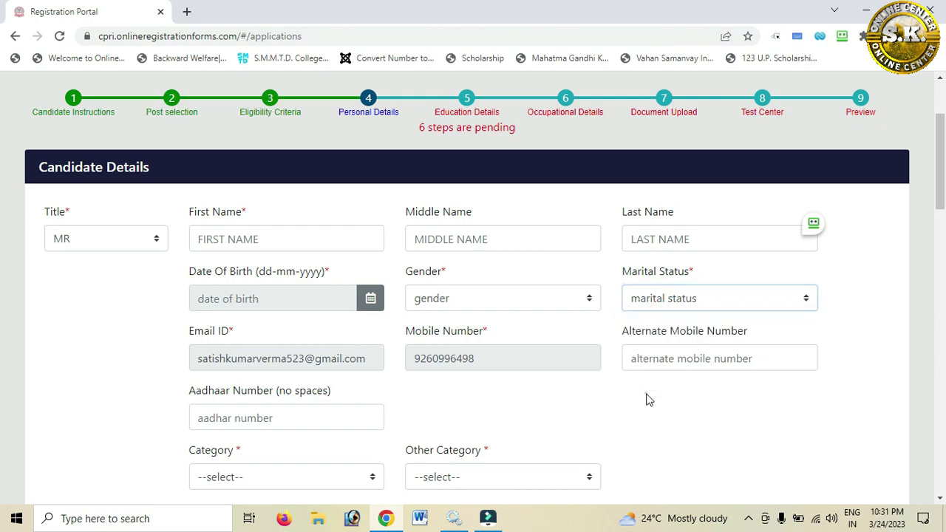
# Step: Examine the Aadhaar number field and the available options for Category and Other Category
pyautogui.scroll(-2, 614, 386)
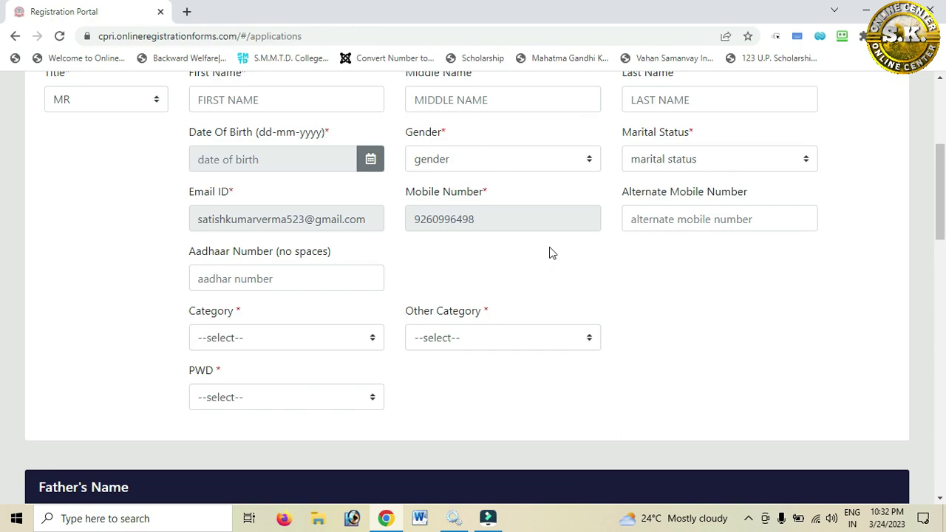
pyautogui.scroll(-1, 551, 252)
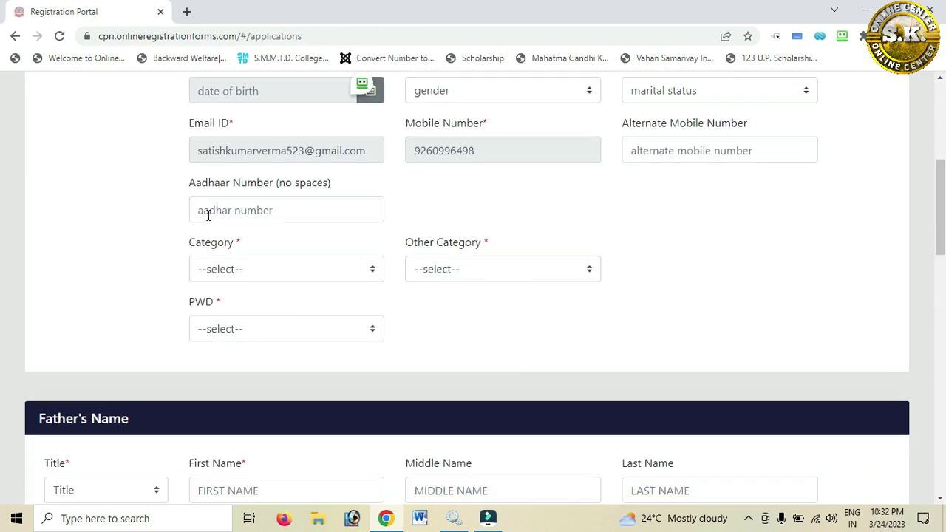
pyautogui.click(254, 211)
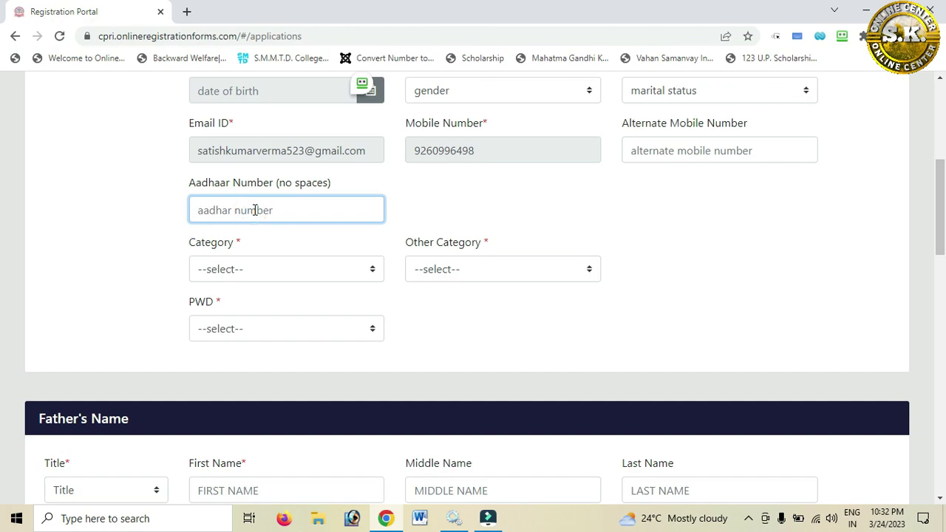
pyautogui.scroll(-1, 244, 209)
pyautogui.click(228, 201)
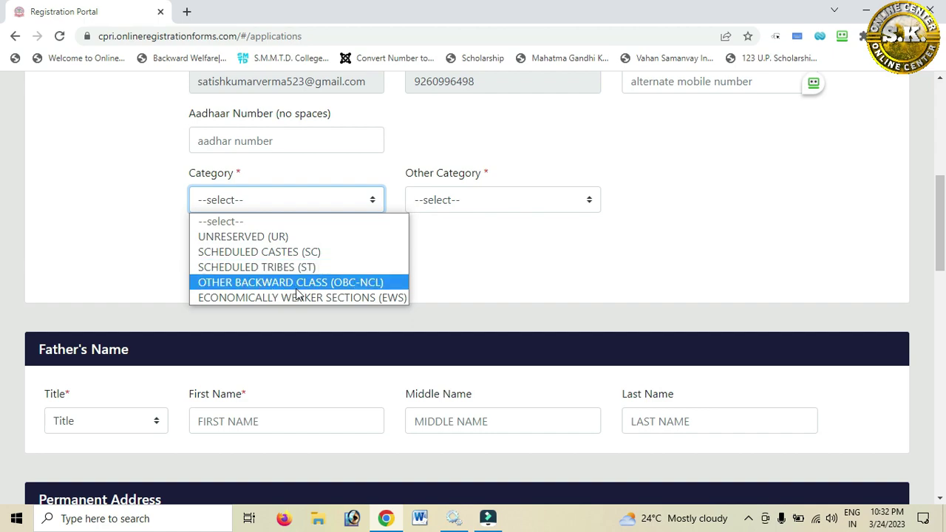
pyautogui.click(449, 201)
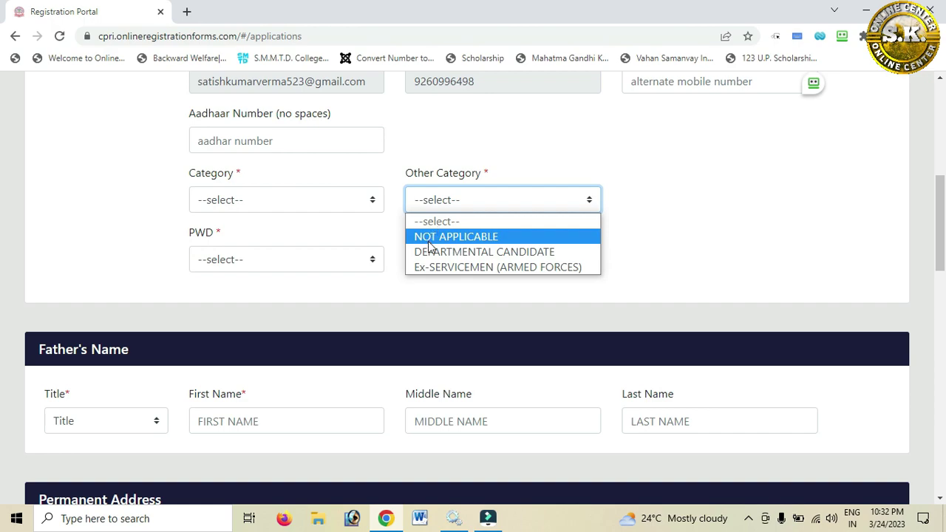
# Step: Set the candidate's PWD status to No
pyautogui.click(256, 262)
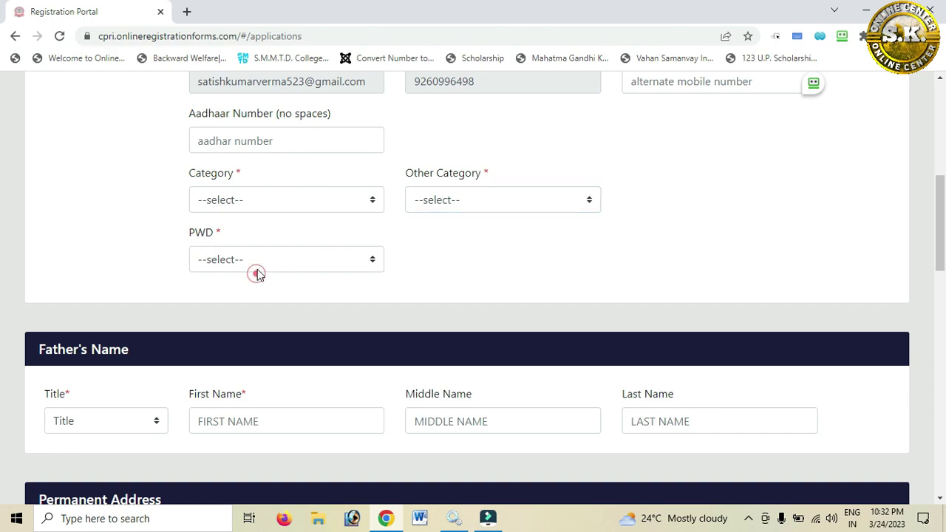
pyautogui.click(258, 263)
pyautogui.click(241, 311)
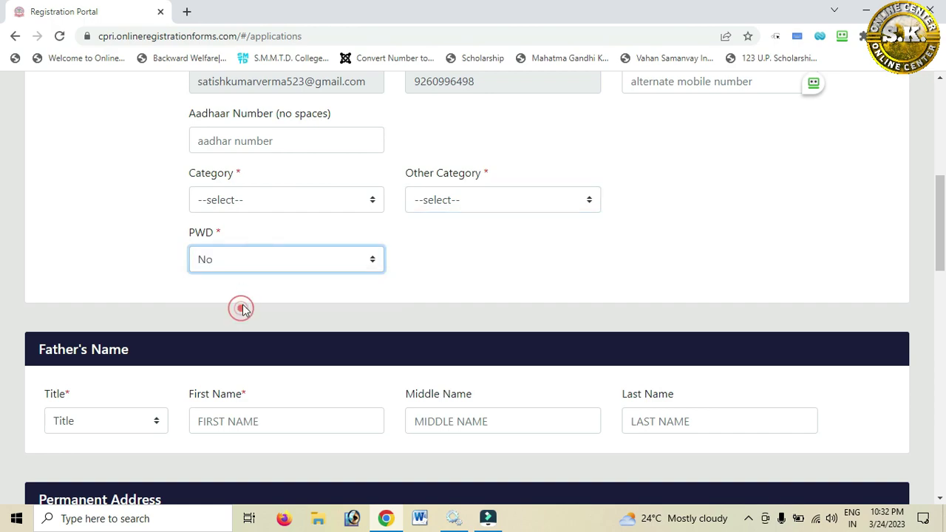
# Step: Set the father's title to MR and go through his first, middle and last name fields, leaving them empty
pyautogui.scroll(-2, 244, 307)
pyautogui.click(96, 285)
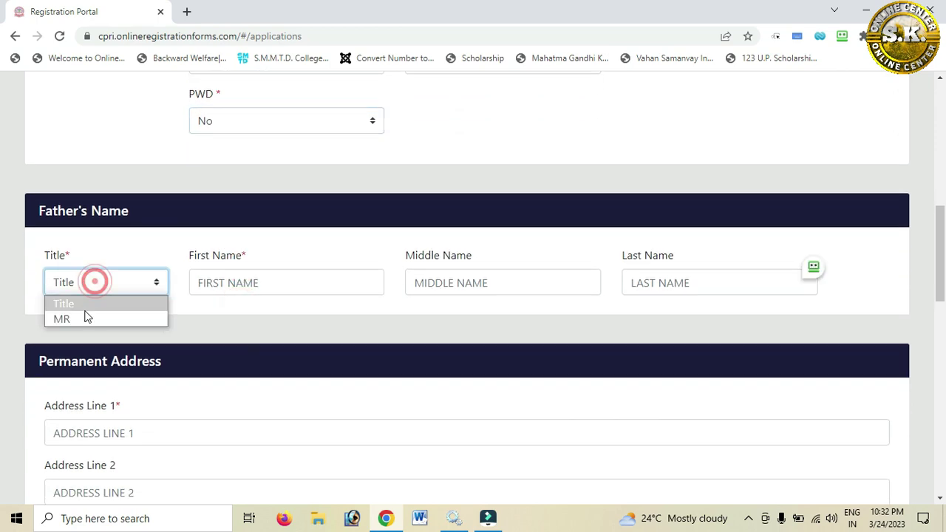
pyautogui.click(88, 315)
pyautogui.click(222, 272)
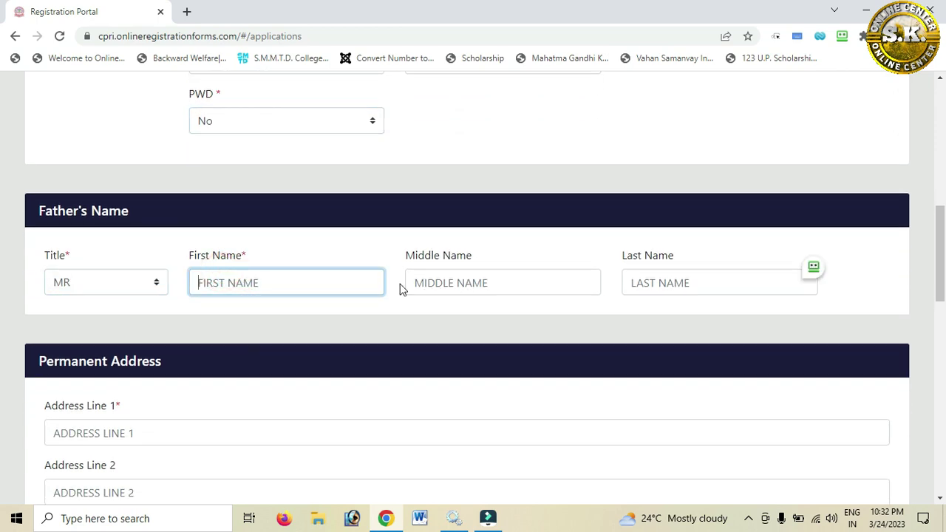
pyautogui.click(452, 285)
pyautogui.click(669, 282)
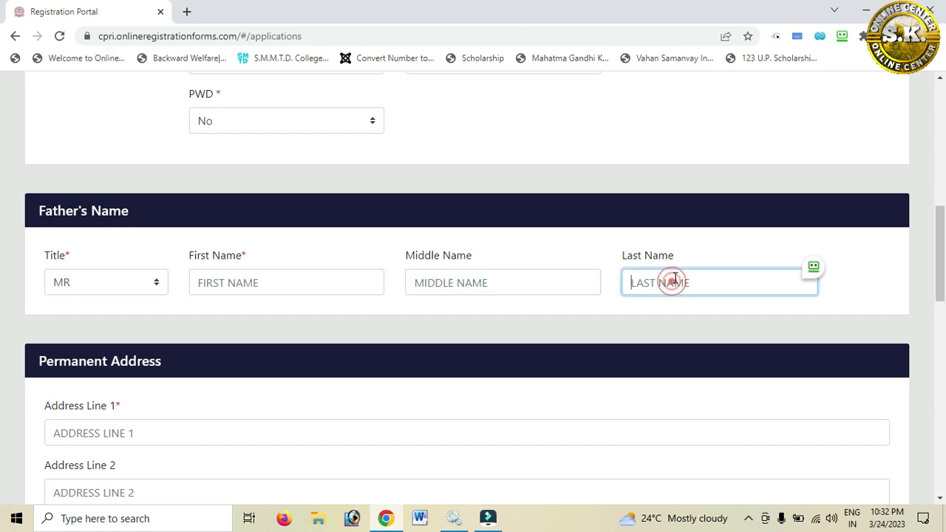
# Step: Examine the three address lines and the country options in the permanent address section
pyautogui.scroll(-3, 669, 281)
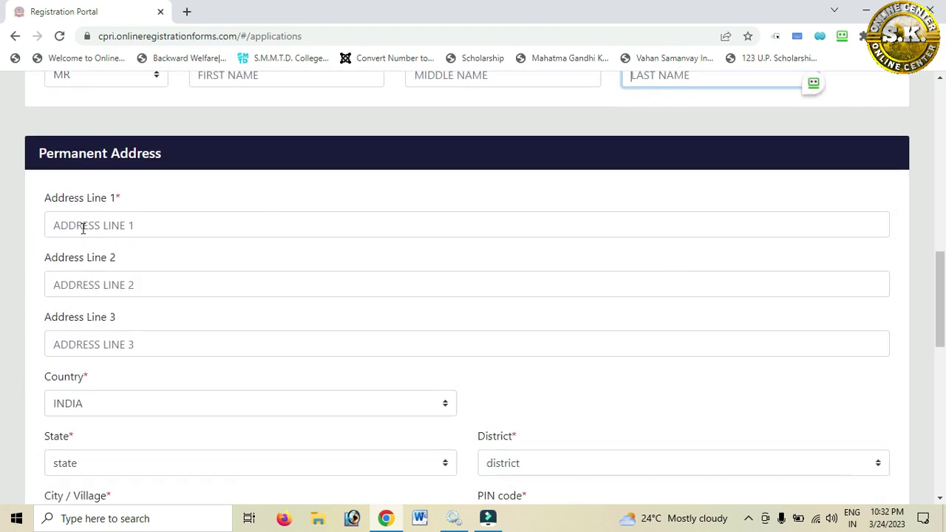
pyautogui.click(83, 228)
pyautogui.scroll(-1, 84, 231)
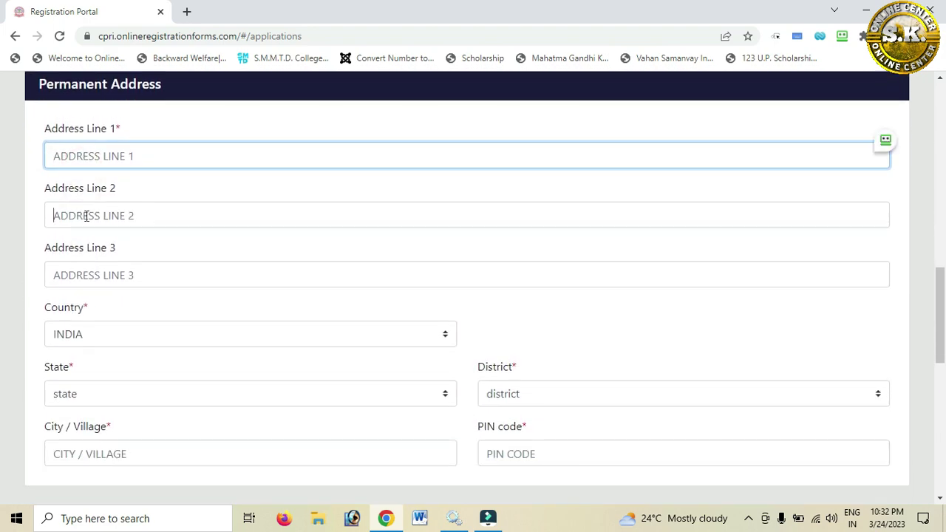
pyautogui.click(85, 215)
pyautogui.click(89, 271)
pyautogui.scroll(-1, 87, 252)
pyautogui.click(84, 265)
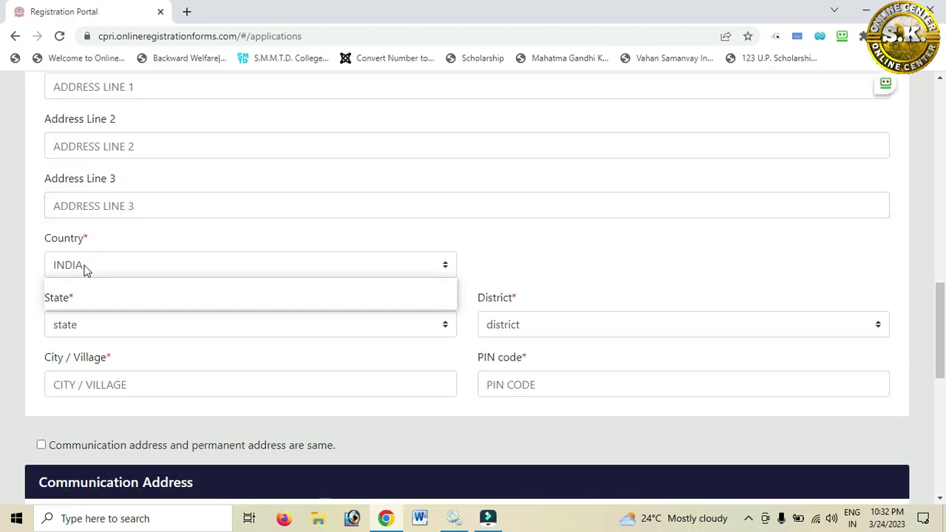
pyautogui.click(71, 300)
# Step: Set the permanent address's state to UTTAR PRADESH and district to BANDA, leaving the city and PIN code fields empty
pyautogui.click(528, 323)
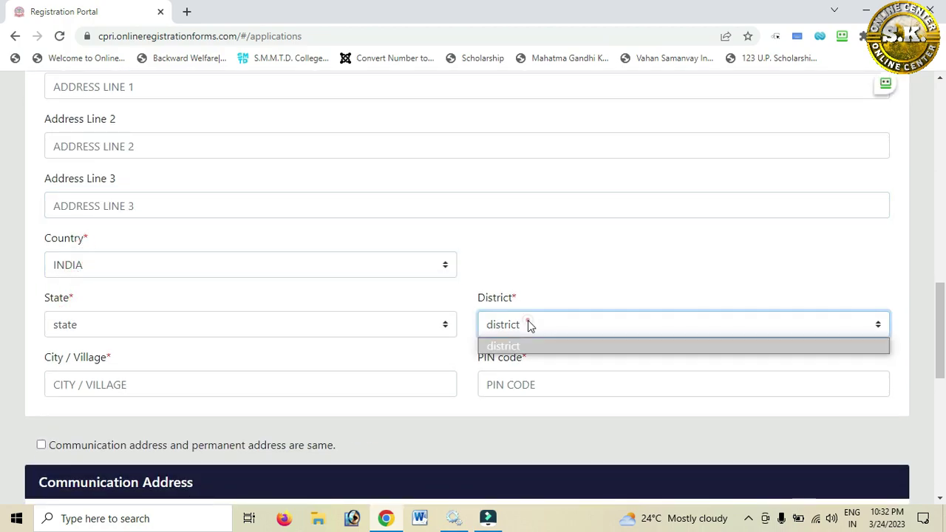
pyautogui.click(528, 323)
pyautogui.click(84, 324)
pyautogui.scroll(-3, 81, 229)
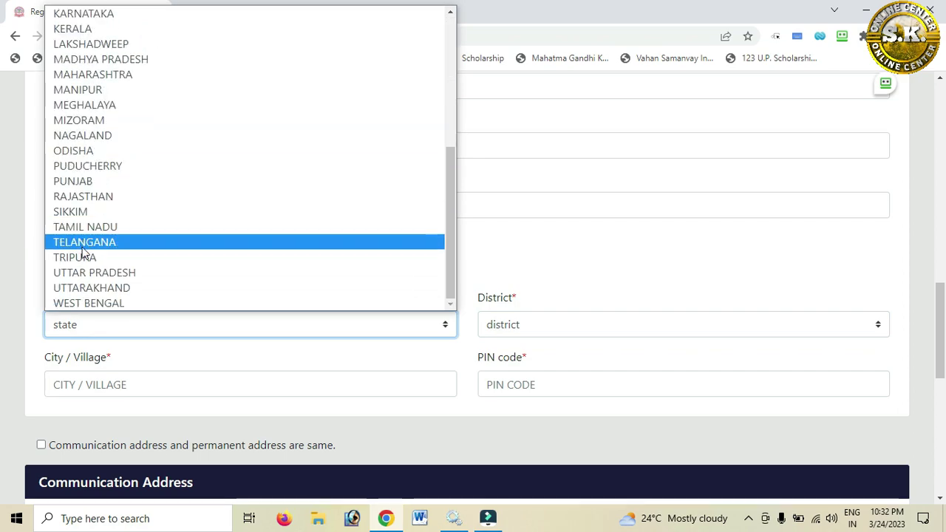
pyautogui.click(82, 273)
pyautogui.click(524, 325)
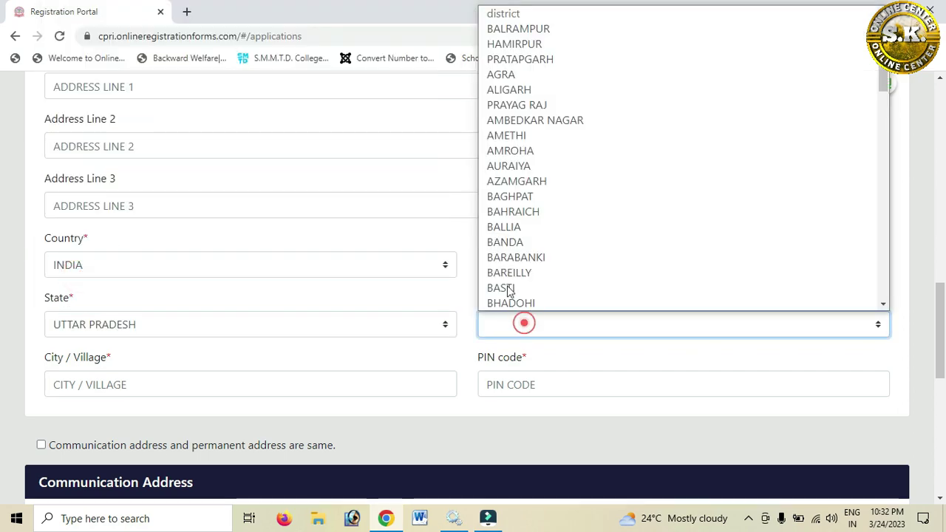
pyautogui.click(500, 228)
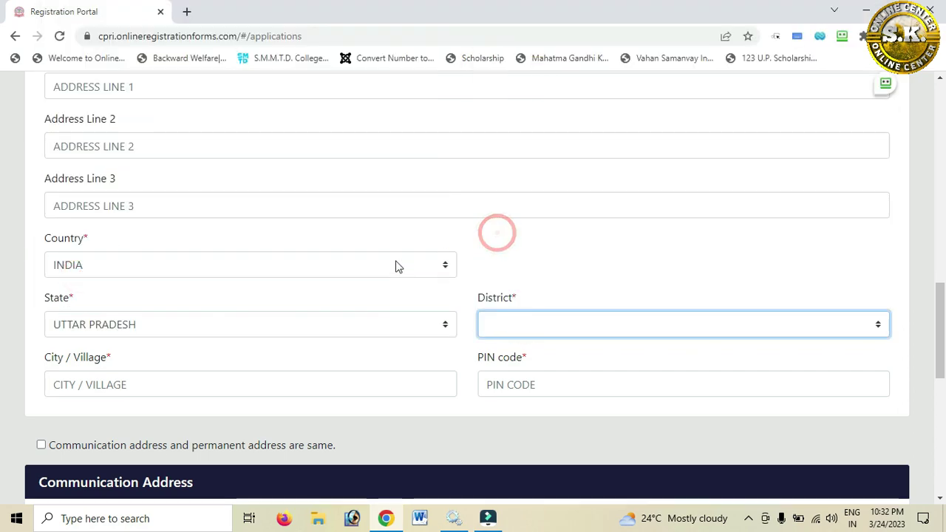
pyautogui.scroll(-2, 99, 392)
pyautogui.click(65, 246)
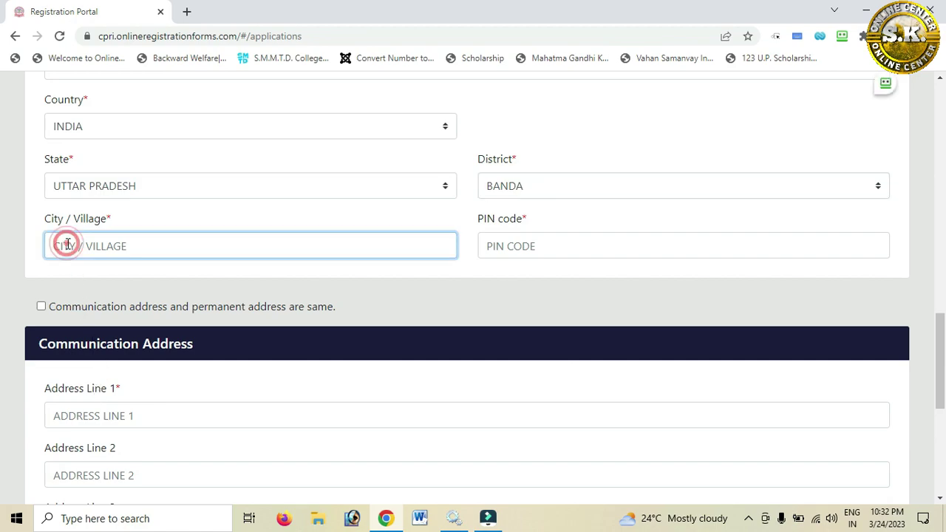
pyautogui.click(522, 245)
# Step: Mark the communication address as the same as the permanent address, then save and continue
pyautogui.scroll(4, 392, 253)
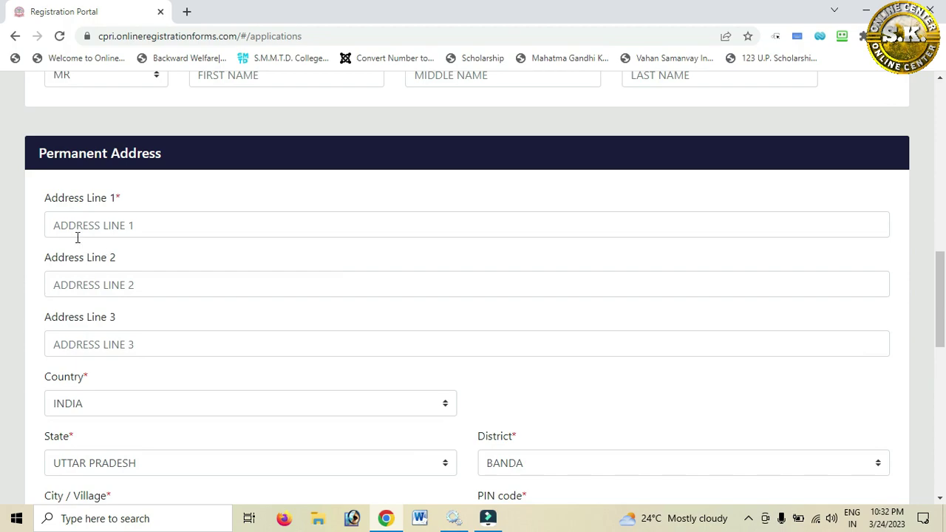
pyautogui.scroll(-5, 51, 190)
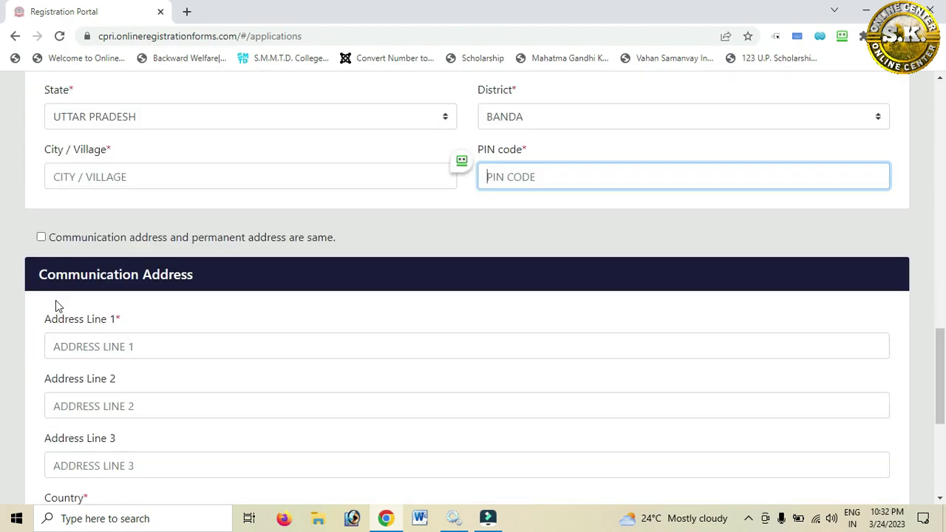
pyautogui.click(41, 238)
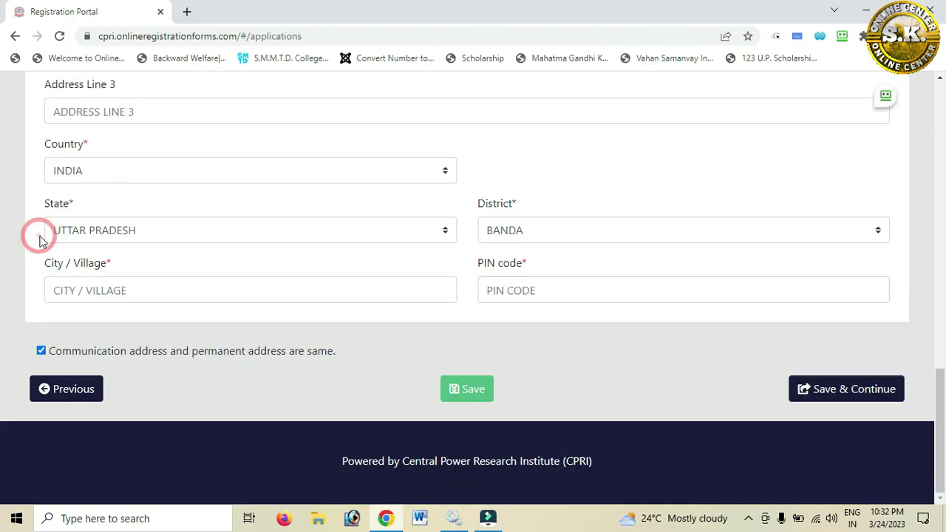
pyautogui.click(835, 397)
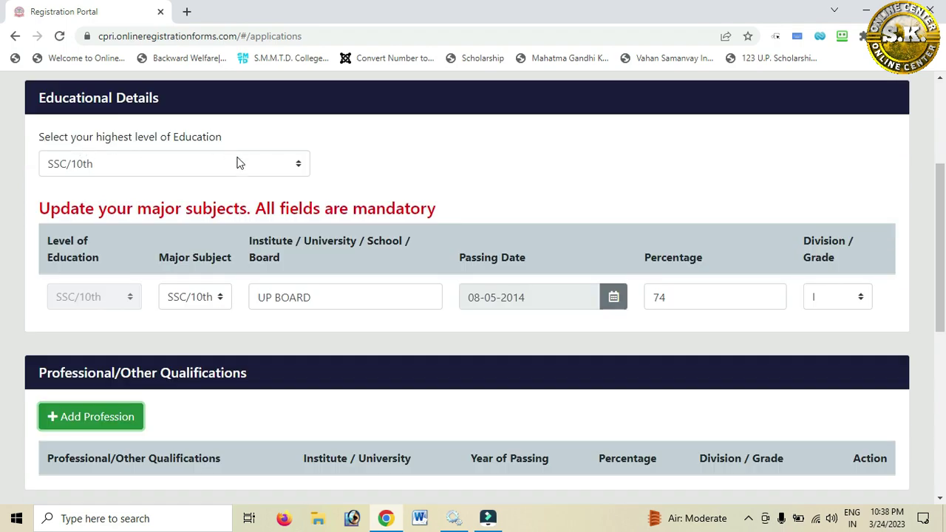
# Step: Set the highest level of education to DIPLOMA/DEGREE/GRADUATION
pyautogui.click(243, 166)
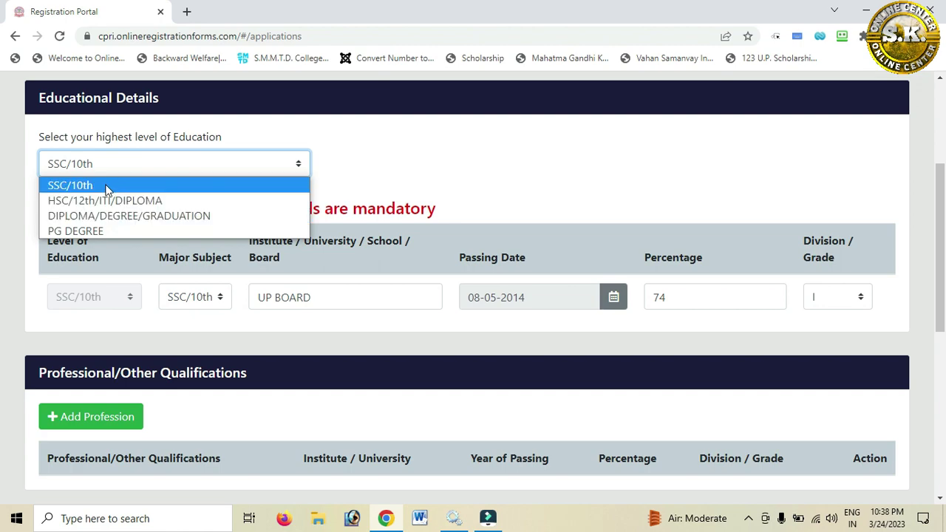
pyautogui.click(71, 217)
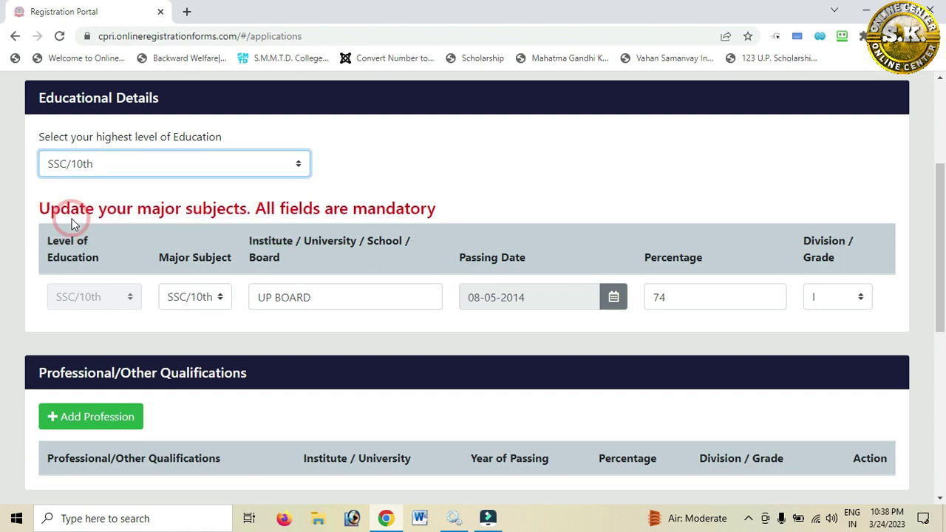
pyautogui.scroll(-2, 85, 244)
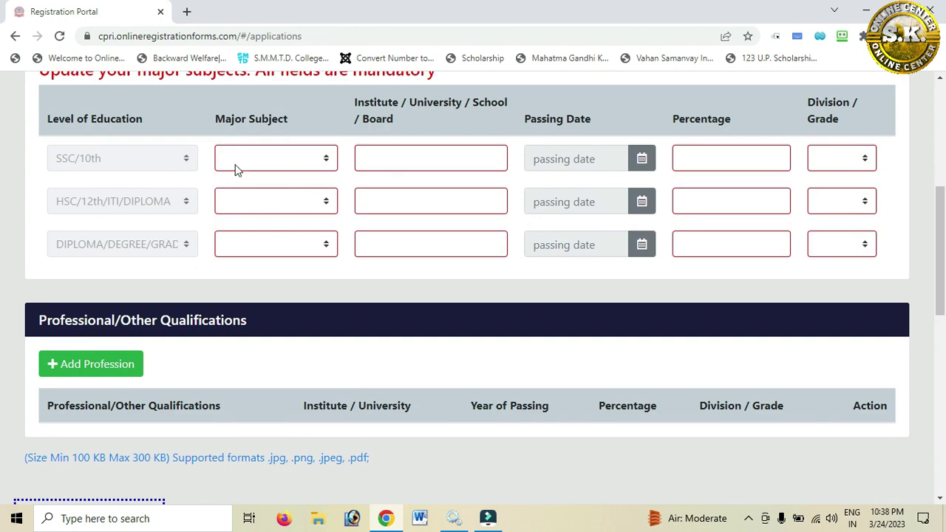
# Step: Examine the major subject options for the SSC/10th, HSC/12th/ITI/DIPLOMA and DIPLOMA/DEGREE/GRADUATION rows
pyautogui.scroll(1, 237, 170)
pyautogui.click(236, 232)
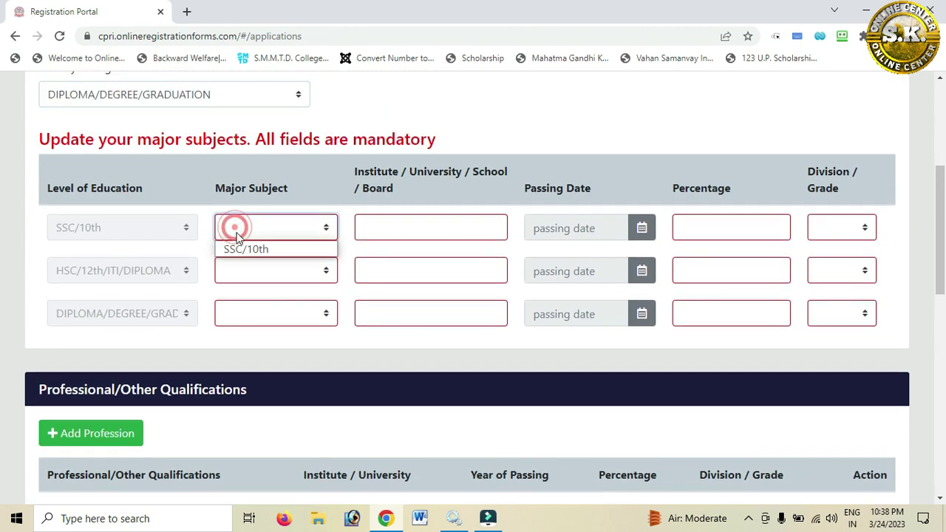
pyautogui.click(244, 270)
pyautogui.click(181, 335)
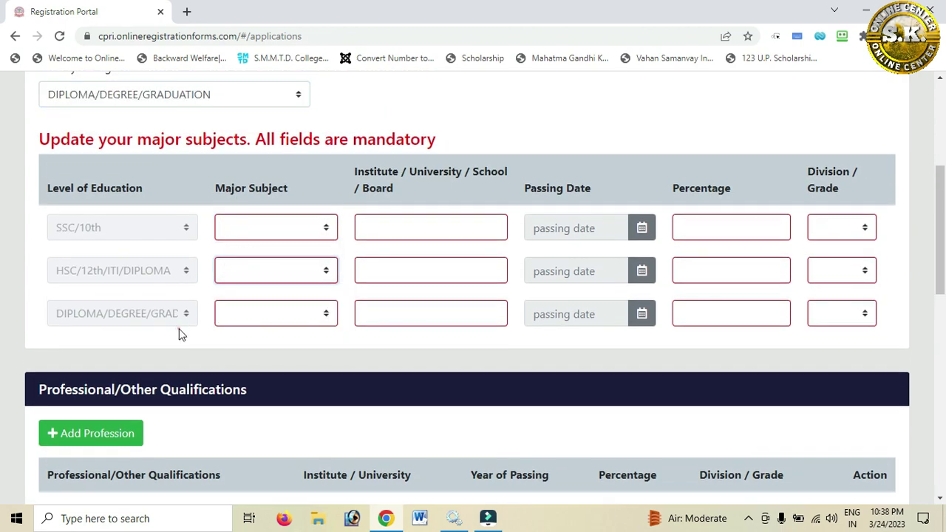
pyautogui.click(246, 316)
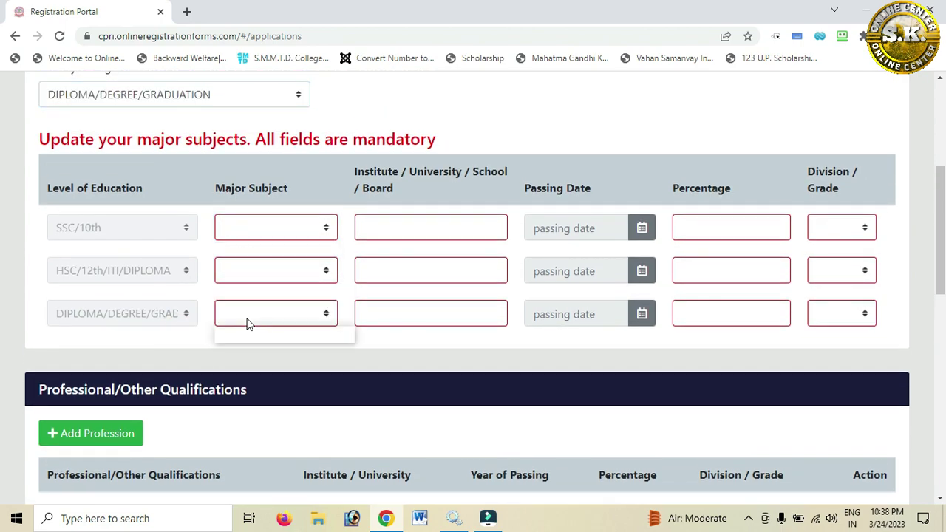
# Step: Go through the institute and percentage fields in the education table, leaving them empty
pyautogui.click(386, 231)
pyautogui.click(387, 271)
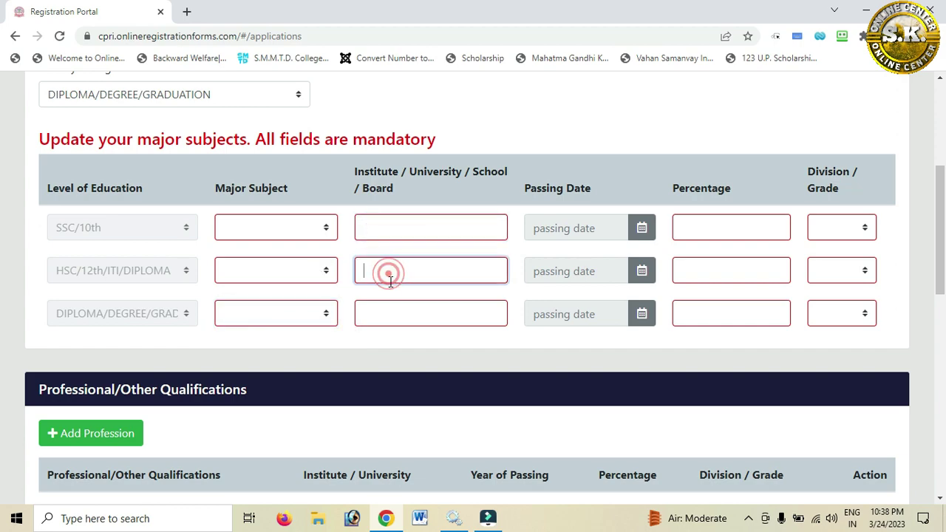
pyautogui.click(390, 318)
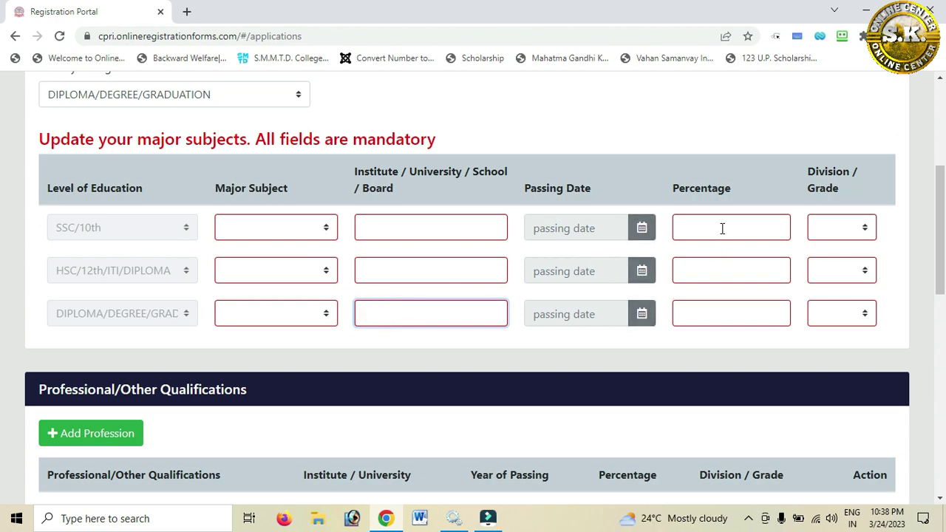
pyautogui.click(712, 320)
pyautogui.click(704, 222)
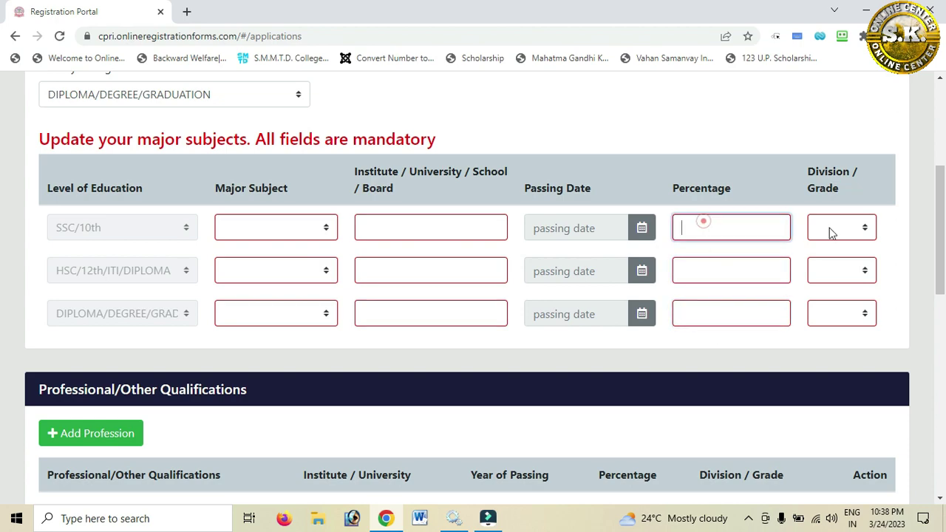
# Step: Examine the division/grade options for each of the three education levels without choosing any
pyautogui.click(873, 228)
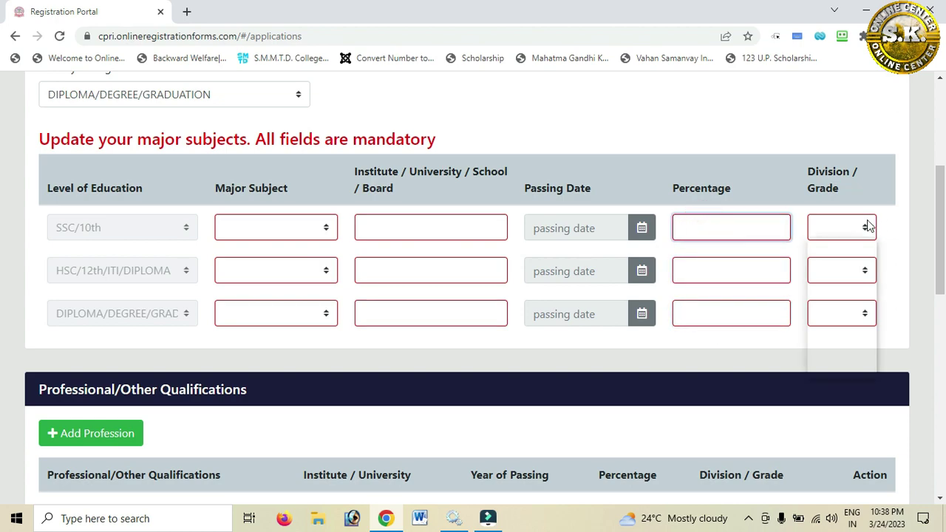
pyautogui.click(781, 352)
pyautogui.click(843, 271)
pyautogui.click(773, 353)
pyautogui.click(841, 315)
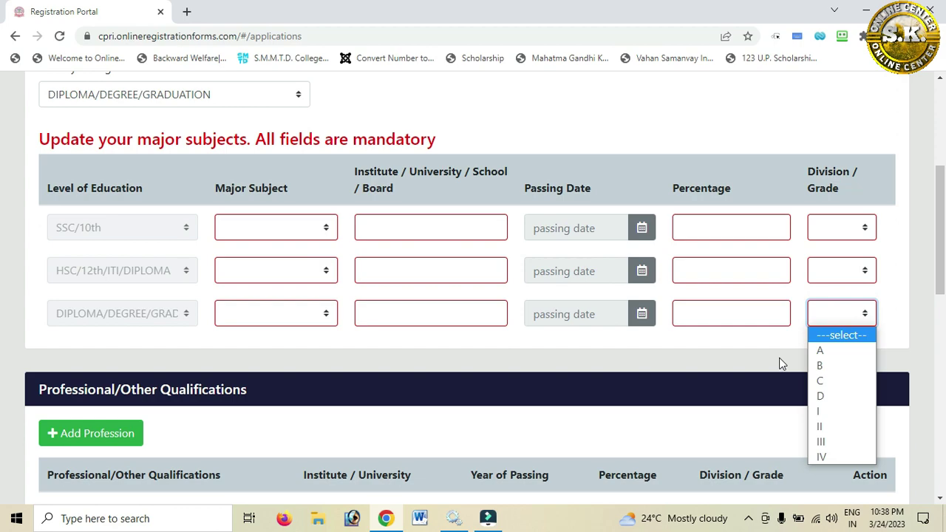
pyautogui.click(777, 358)
# Step: Examine the available professional/other qualifications in a new entry, closing it without adding one
pyautogui.scroll(-2, 774, 356)
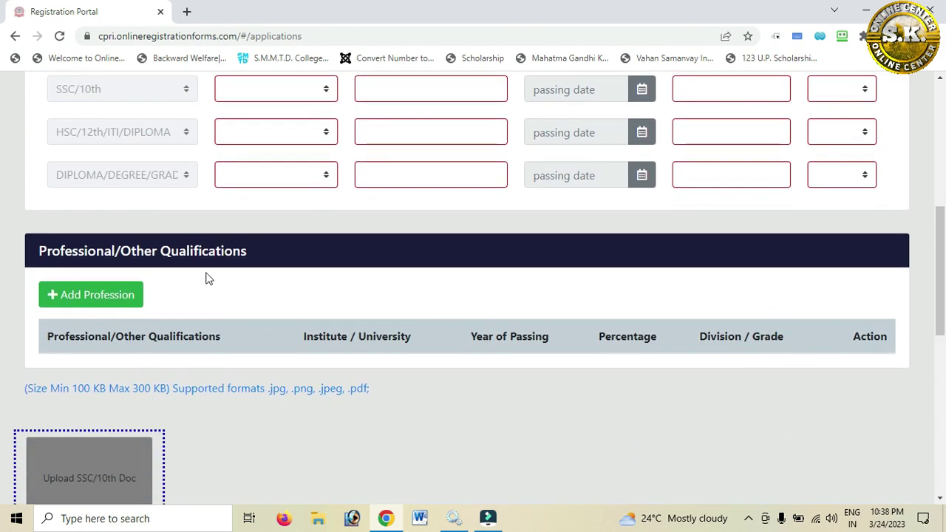
pyautogui.scroll(-2, 207, 278)
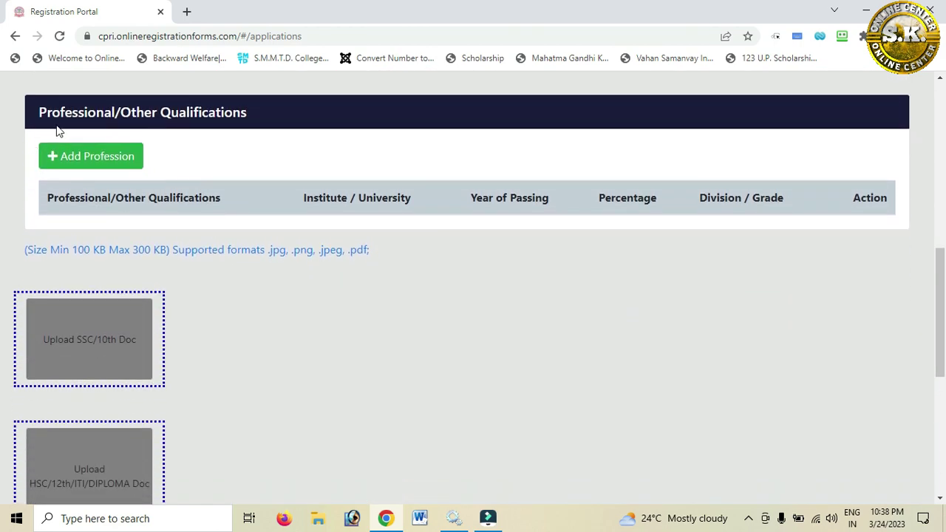
pyautogui.click(89, 158)
pyautogui.click(380, 185)
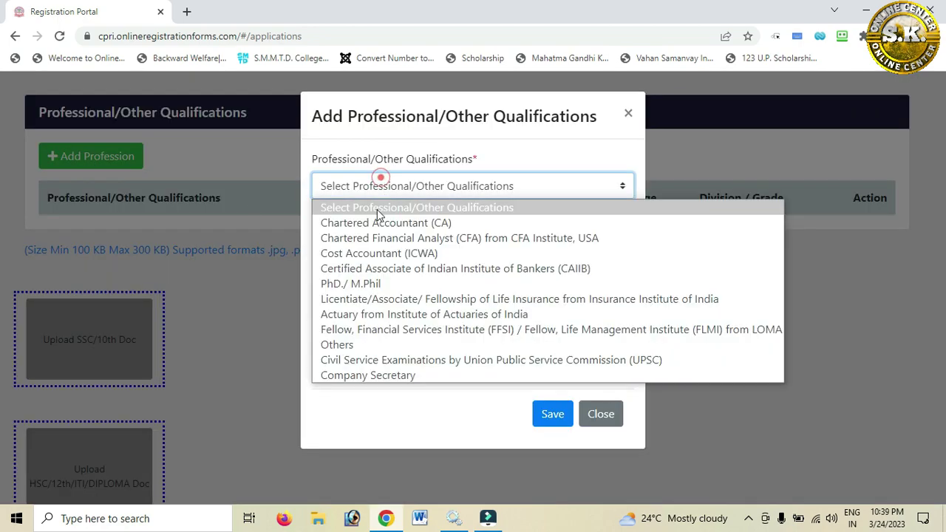
pyautogui.click(287, 333)
pyautogui.click(287, 333)
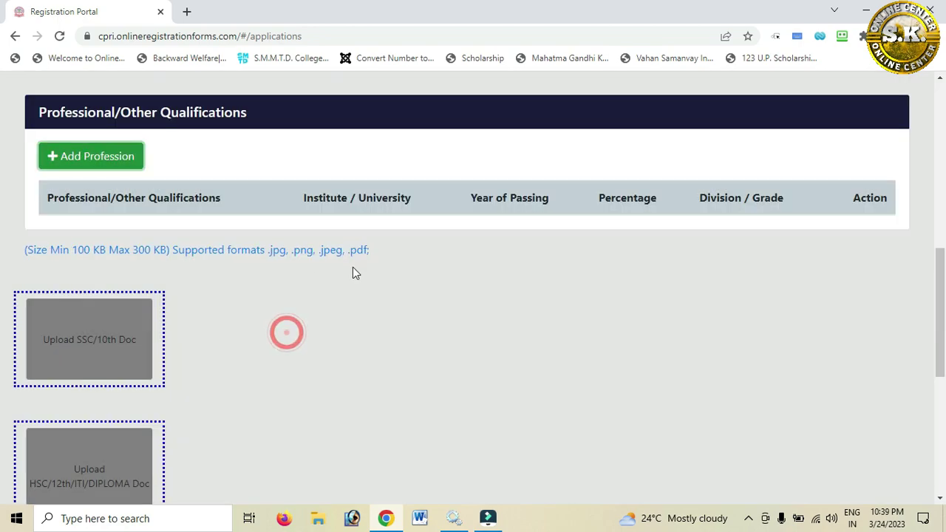
# Step: Examine the document upload areas for the 10th, 12th/ITI/diploma and graduation certificates
pyautogui.scroll(-1, 202, 251)
pyautogui.scroll(-1, 99, 229)
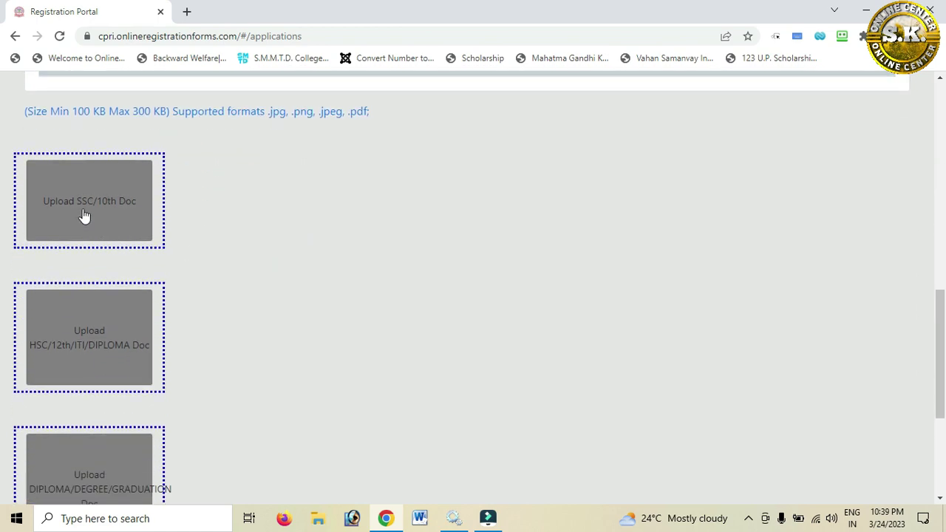
pyautogui.scroll(-1, 117, 219)
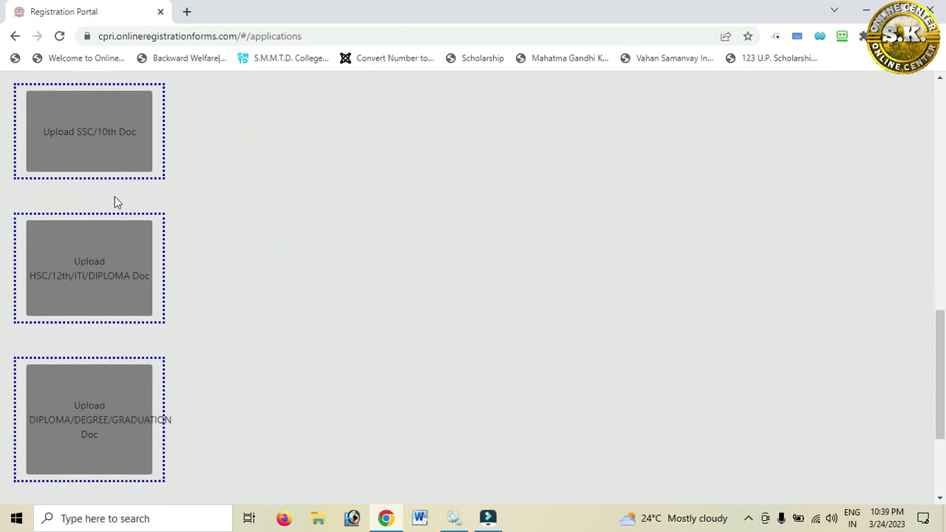
pyautogui.scroll(-2, 99, 304)
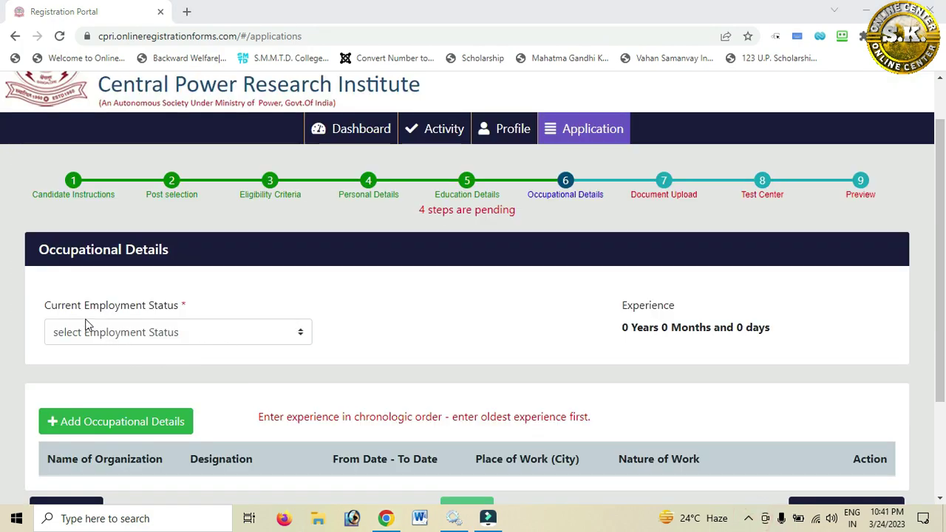
# Step: Set the current employment status to NOT EMPLOYED
pyautogui.click(155, 336)
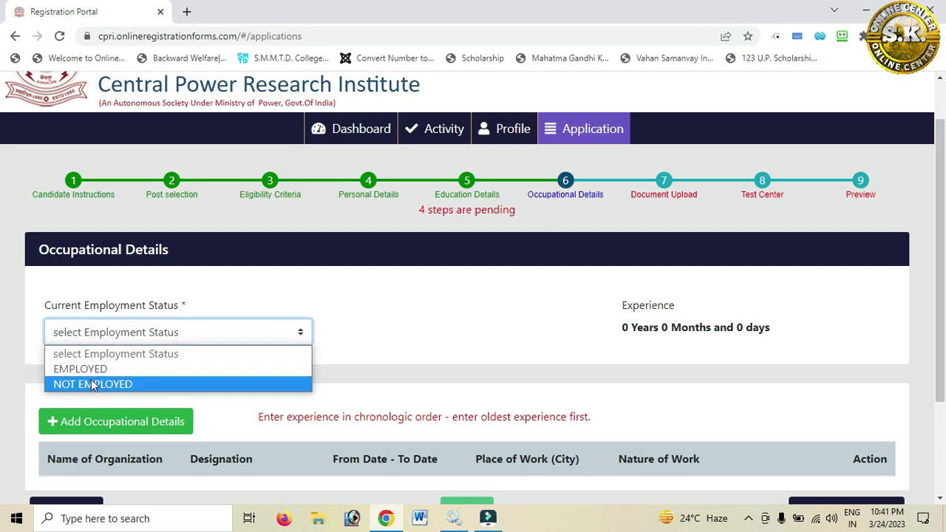
pyautogui.click(91, 369)
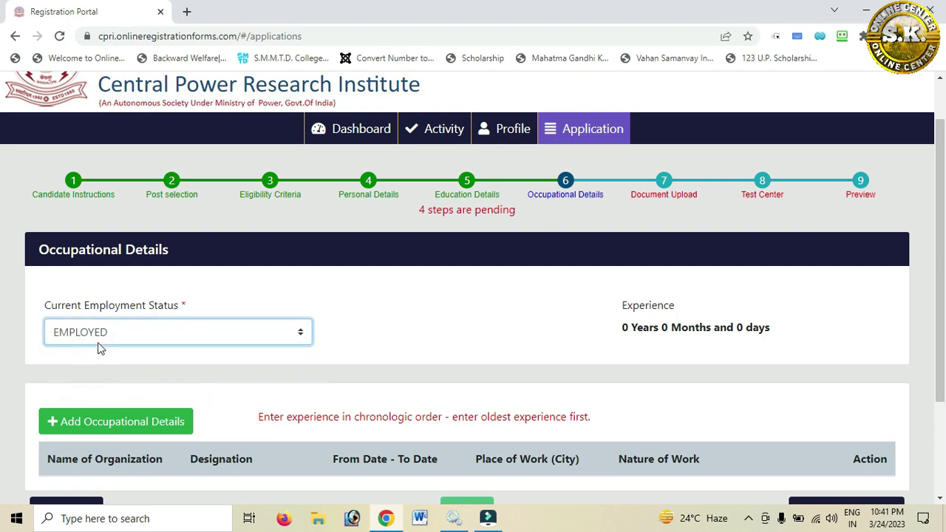
pyautogui.click(96, 342)
pyautogui.click(86, 385)
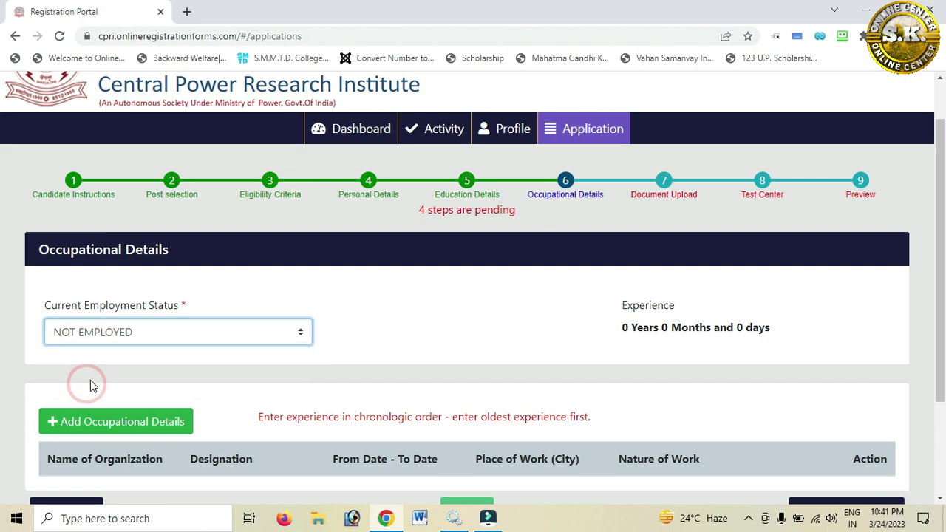
# Step: Examine the organization, designation, working period, place, nature of work and document upload fields of a new occupational entry
pyautogui.scroll(-1, 91, 380)
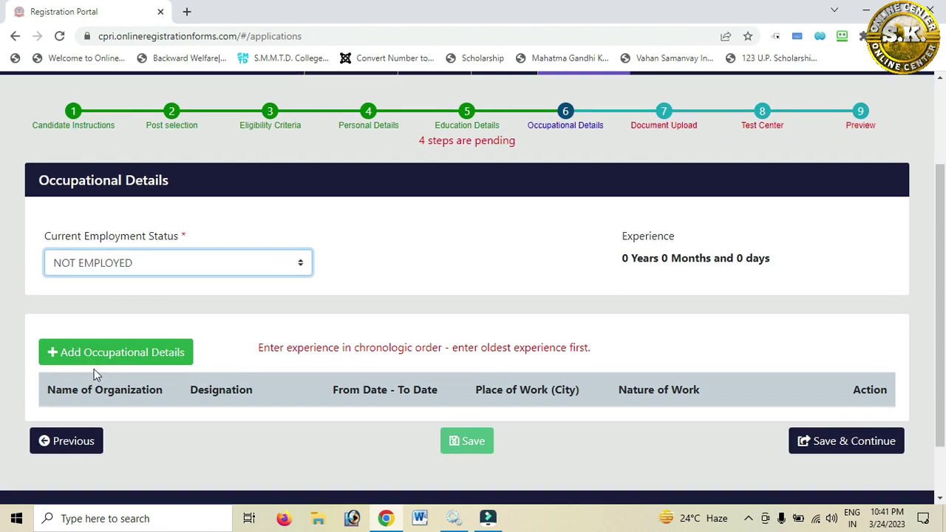
pyautogui.click(176, 355)
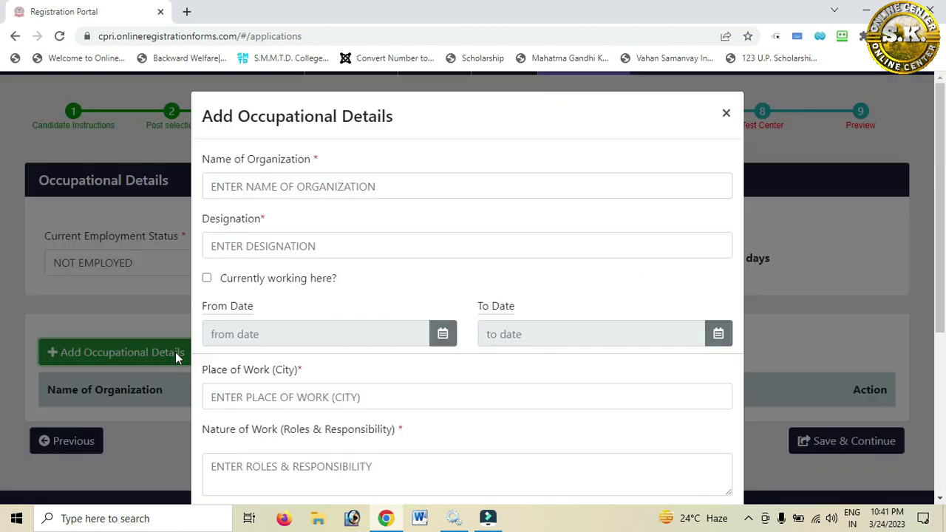
pyautogui.click(286, 187)
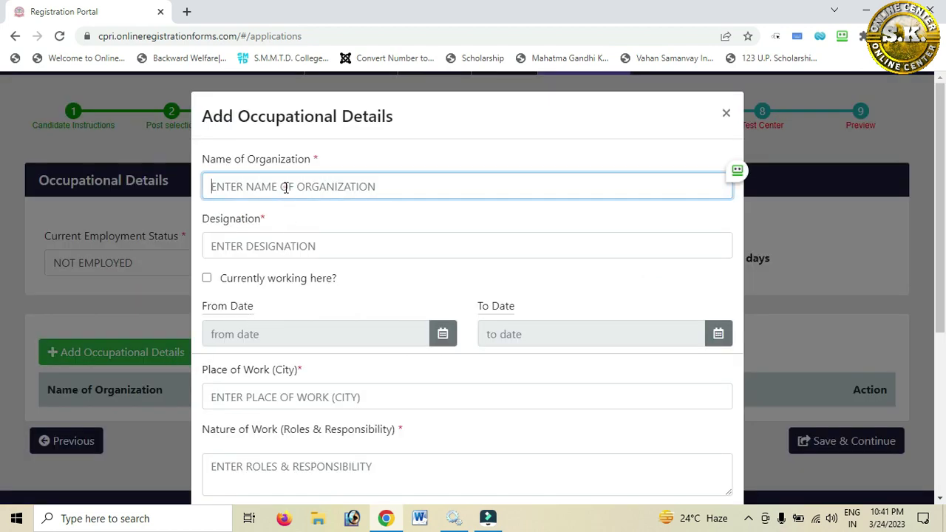
pyautogui.click(243, 246)
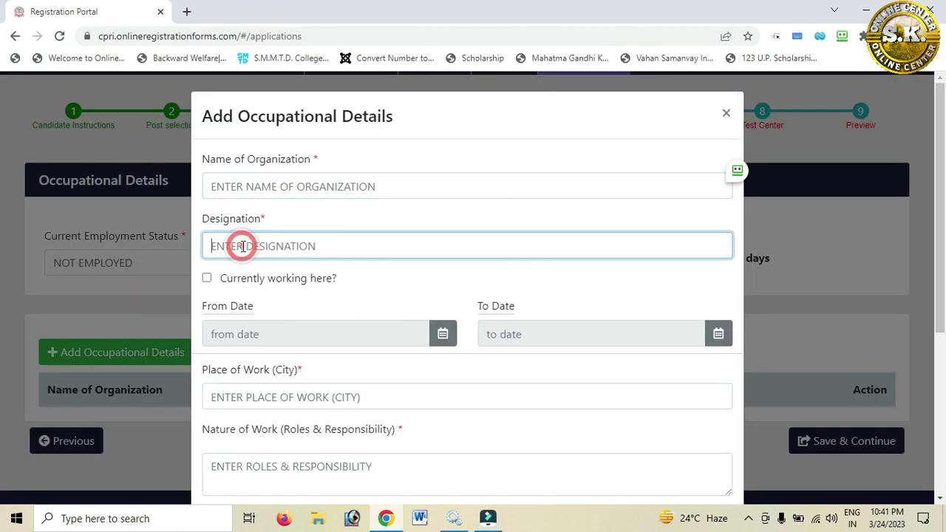
pyautogui.scroll(-1, 235, 238)
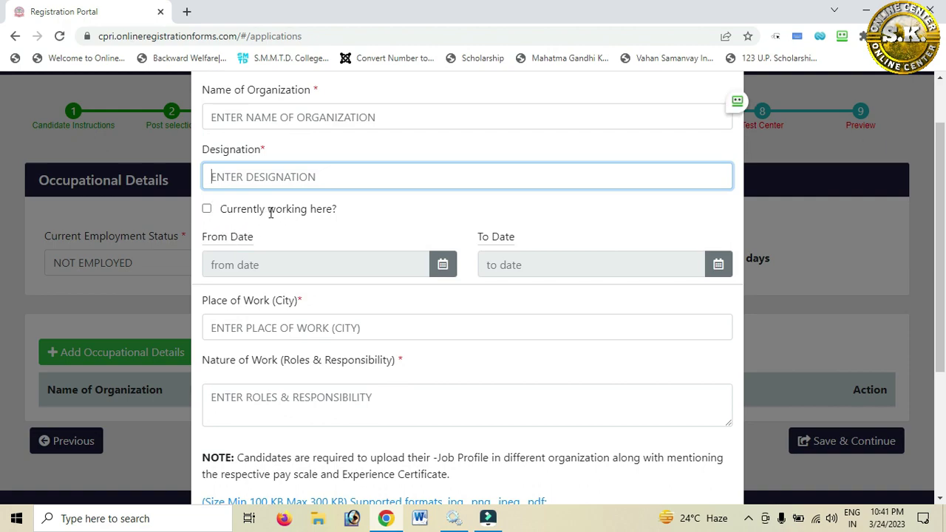
pyautogui.click(206, 208)
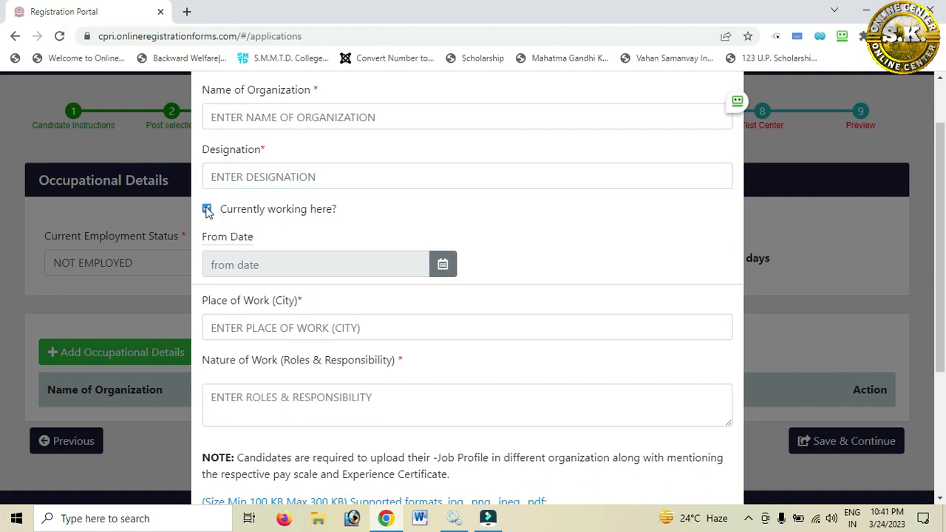
pyautogui.click(206, 208)
pyautogui.scroll(-1, 268, 293)
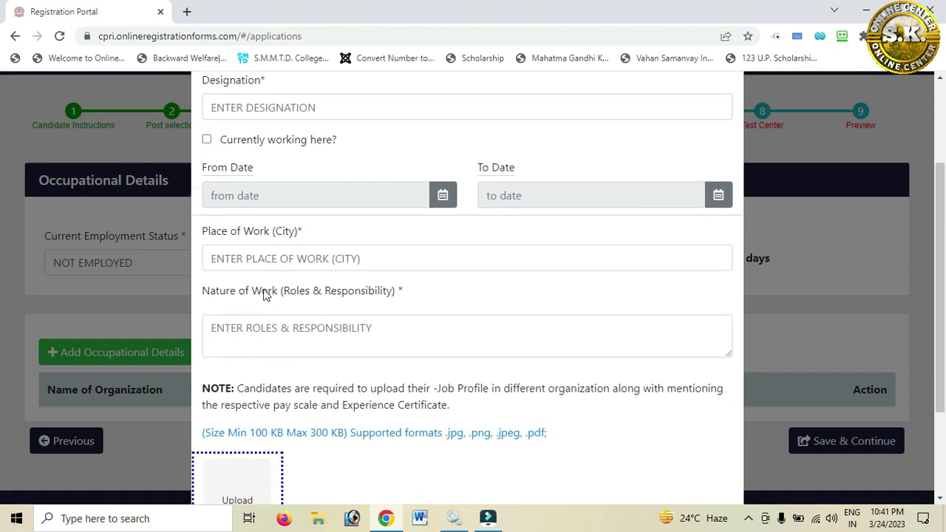
pyautogui.click(231, 258)
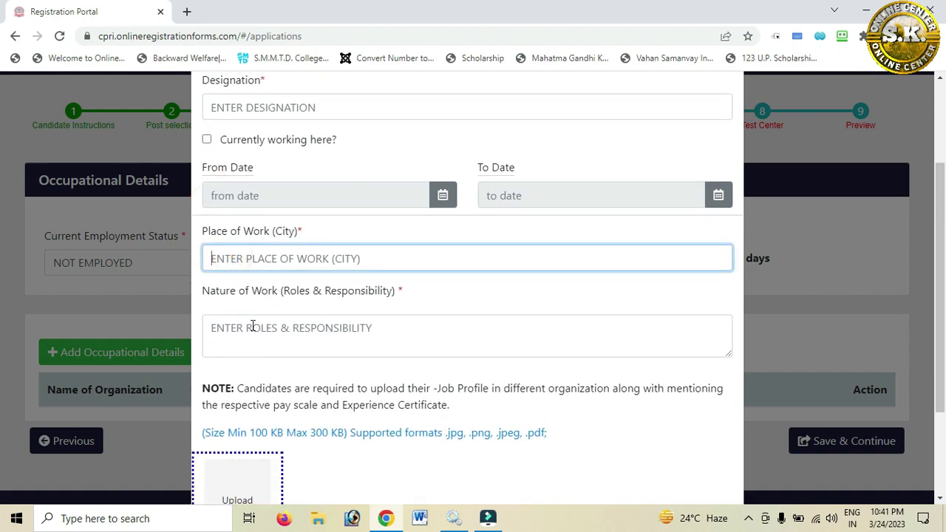
pyautogui.scroll(-2, 258, 354)
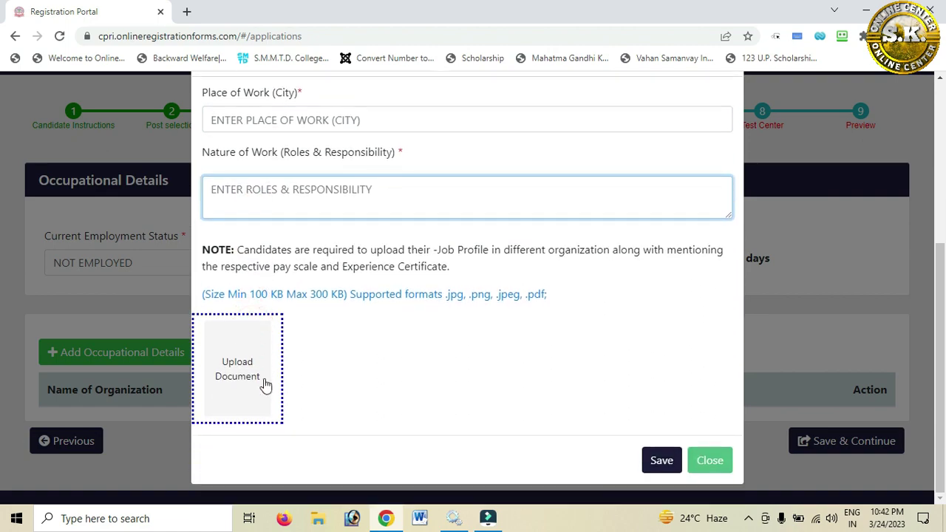
# Step: Close the occupational entry without saving it, then save the occupational details and continue to document upload
pyautogui.click(709, 462)
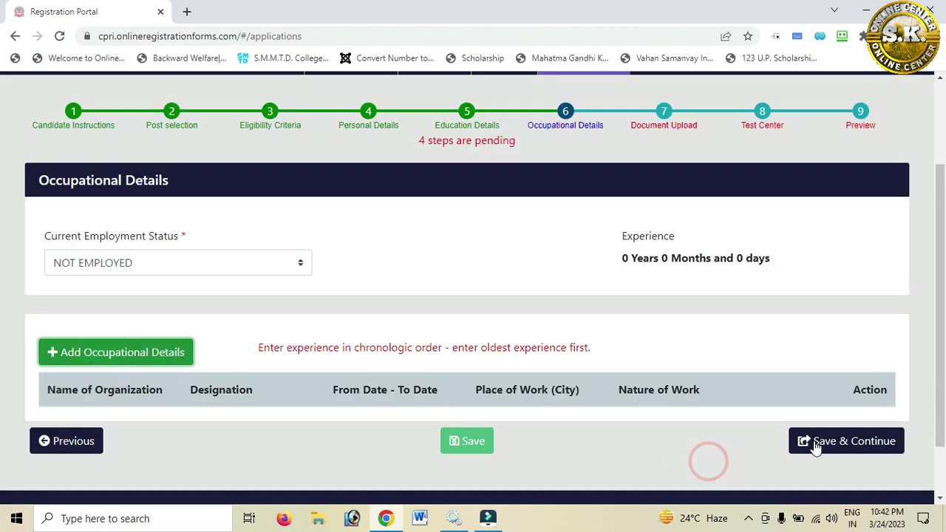
pyautogui.click(841, 442)
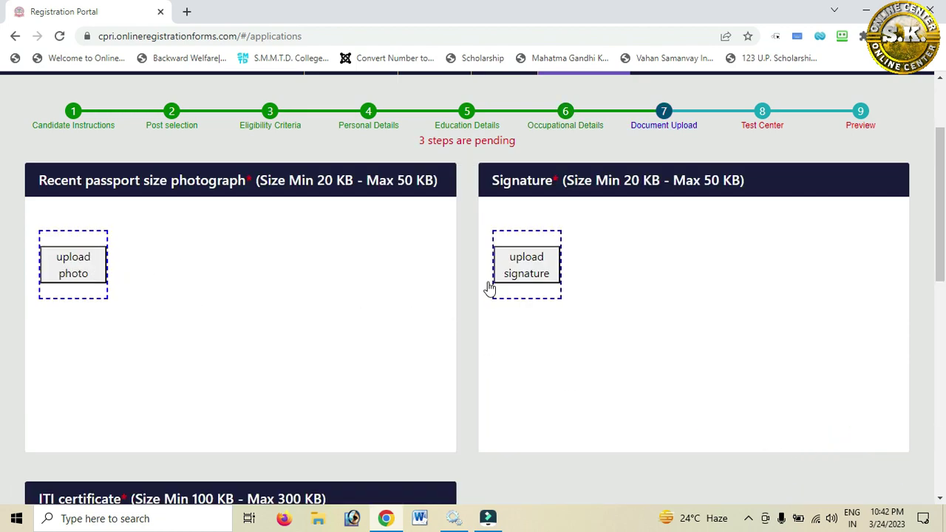
# Step: Examine the ITI certificate's document number and upload fields and the photograph and signature upload areas
pyautogui.scroll(-4, 542, 271)
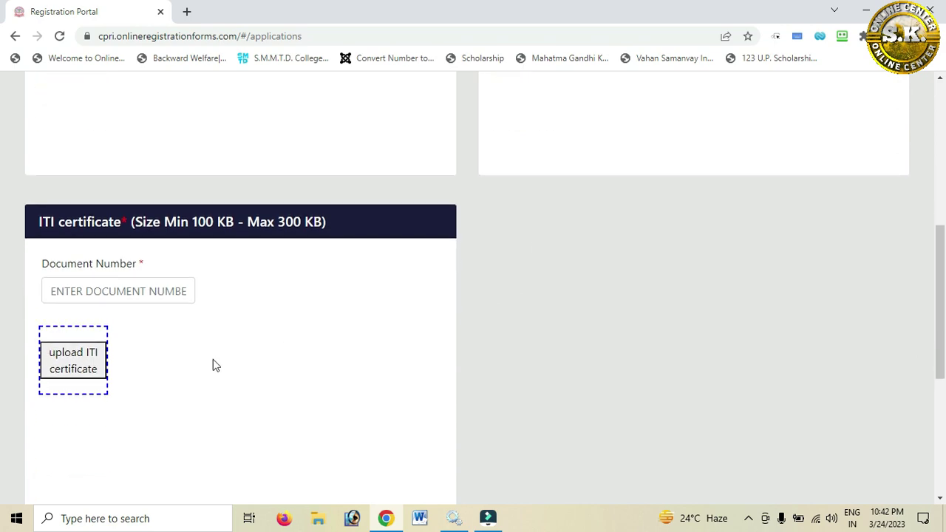
pyautogui.click(74, 291)
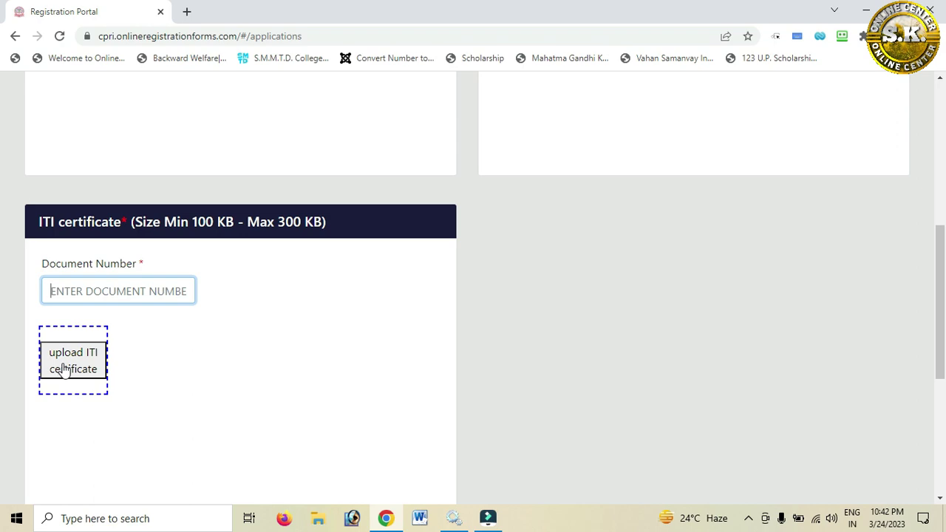
pyautogui.scroll(4, 84, 365)
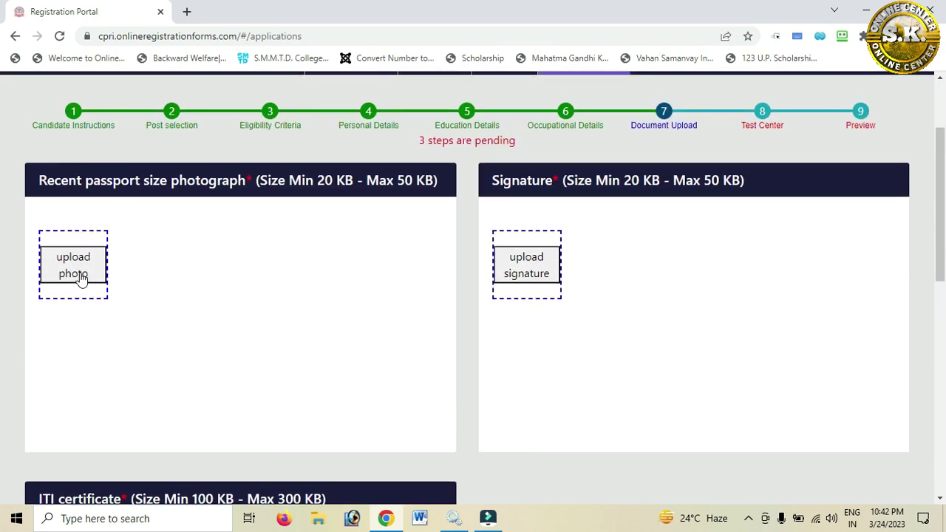
# Step: Upload Thumb_Impression.jpg as the recent passport size photograph
pyautogui.click(83, 276)
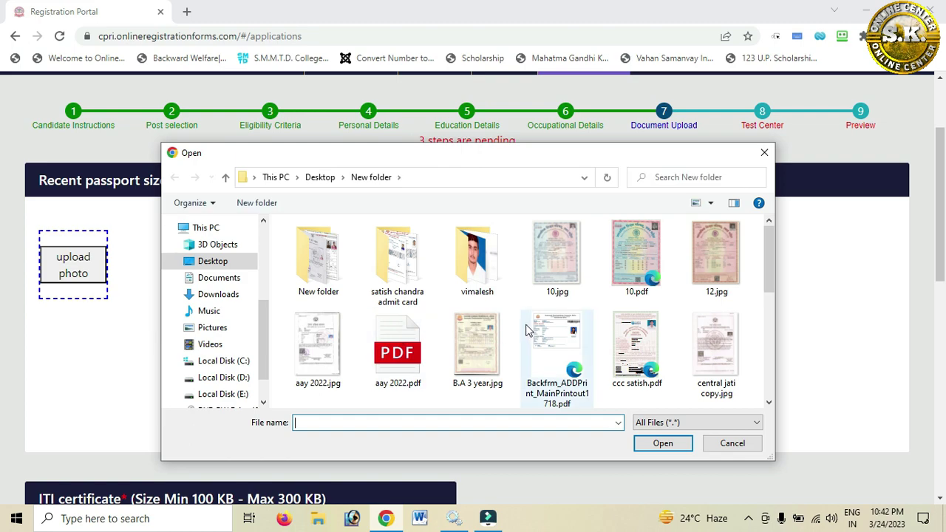
pyautogui.scroll(-5, 527, 329)
pyautogui.click(325, 362)
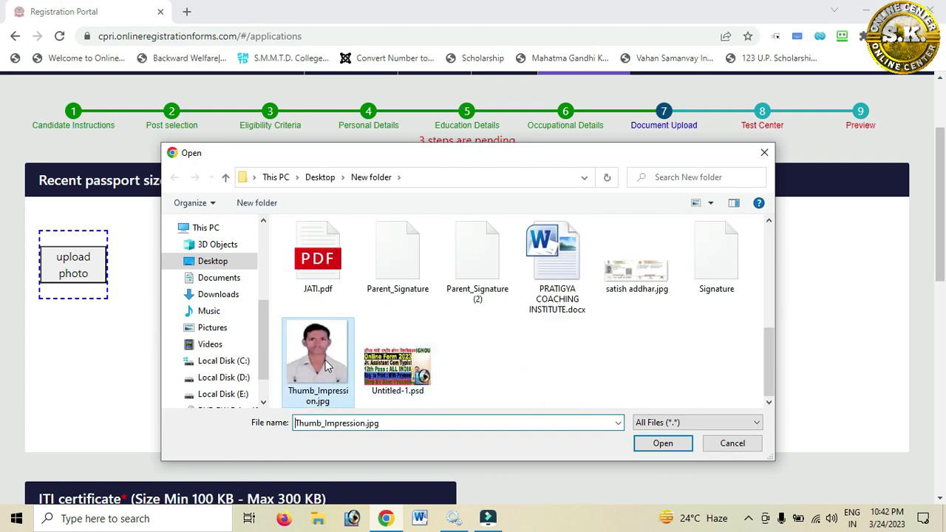
pyautogui.click(667, 443)
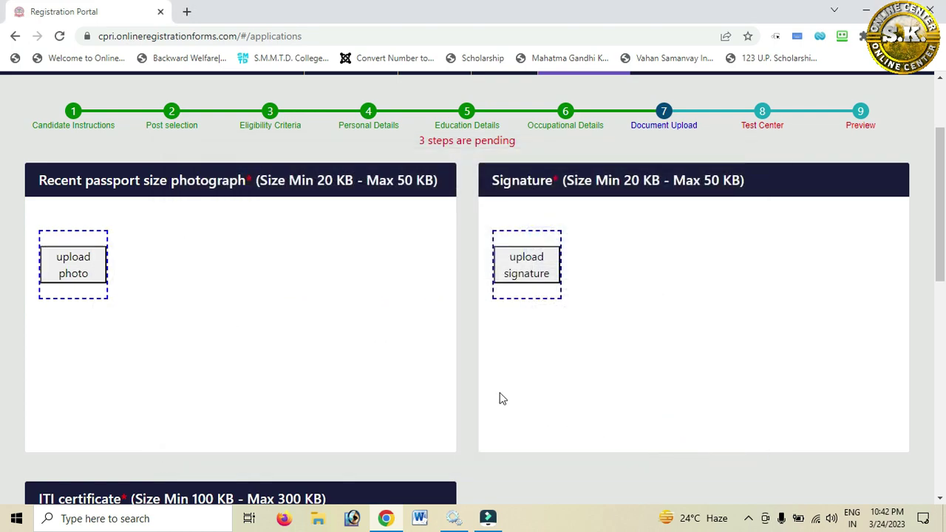
# Step: Try to upload Signature.jpg from the candidate's subfolder as the signature
pyautogui.click(540, 275)
pyautogui.doubleClick(479, 259)
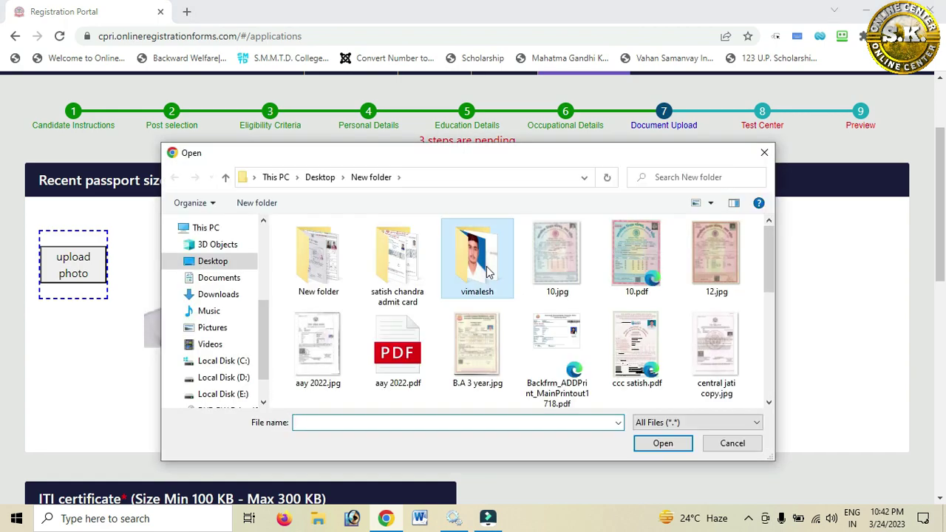
pyautogui.click(702, 292)
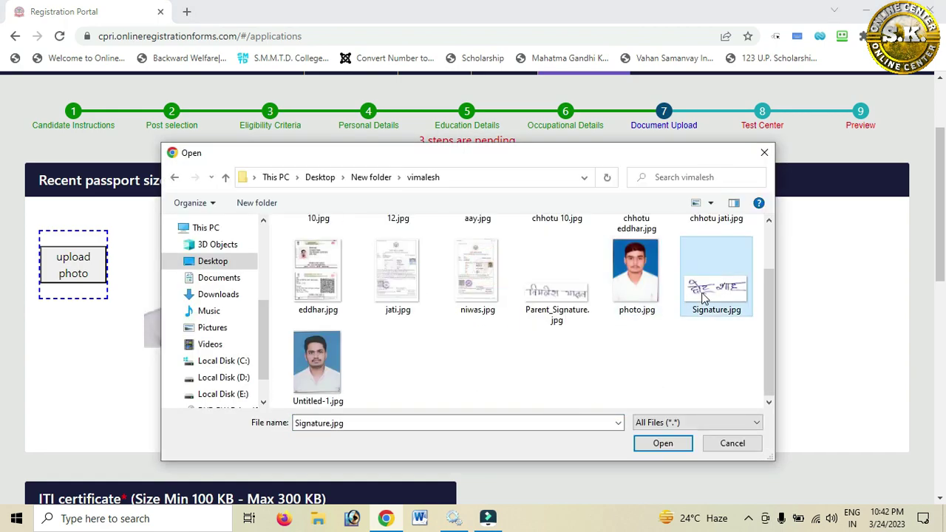
pyautogui.click(663, 445)
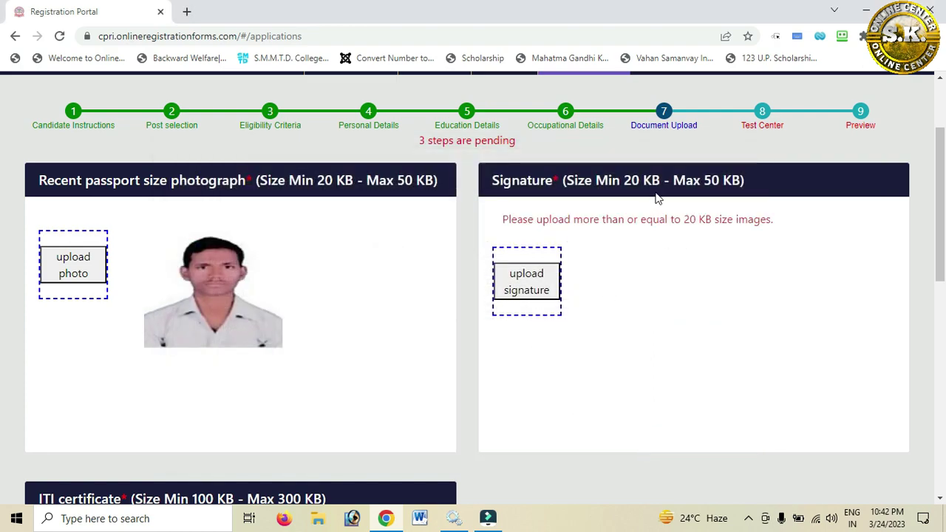
# Step: Review the ITI certificate section's document number field and certificate upload area
pyautogui.scroll(-4, 555, 304)
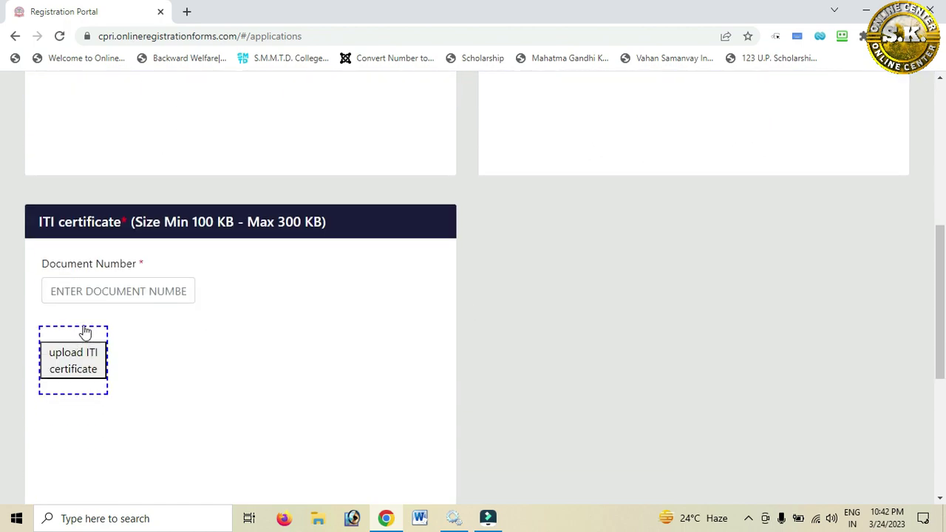
pyautogui.click(84, 292)
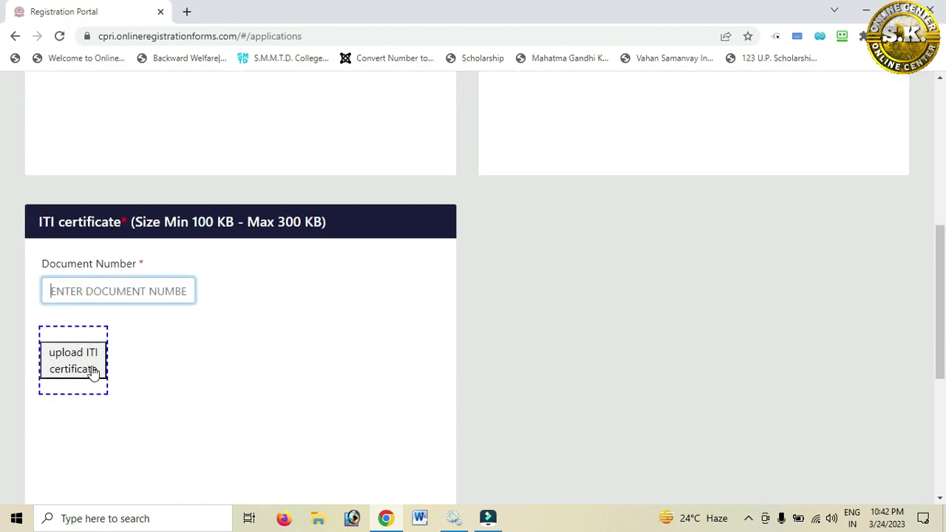
pyautogui.scroll(5, 623, 406)
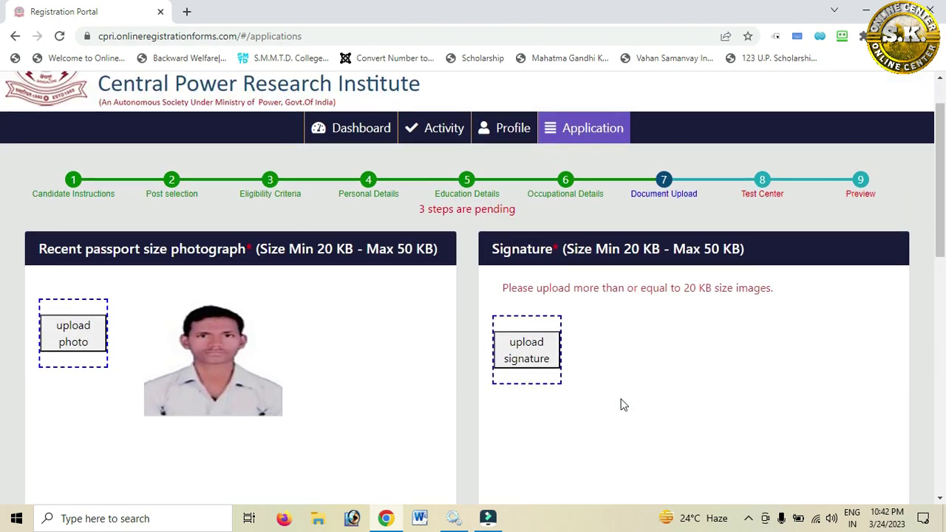
pyautogui.scroll(-3, 623, 405)
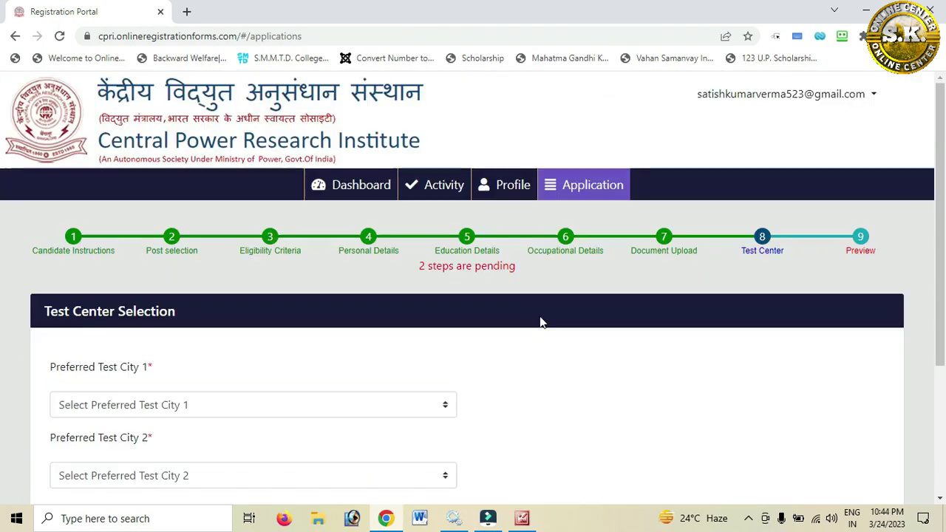
# Step: Set Preferred Test City 1 to DELHI and Preferred Test City 2 to PATNA, then save and continue to the preview
pyautogui.scroll(-1, 550, 355)
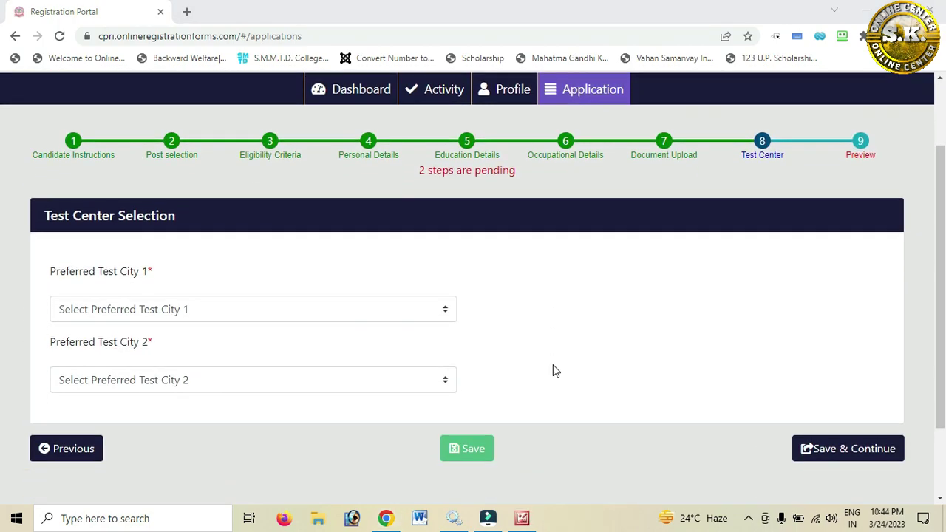
pyautogui.scroll(-1, 556, 371)
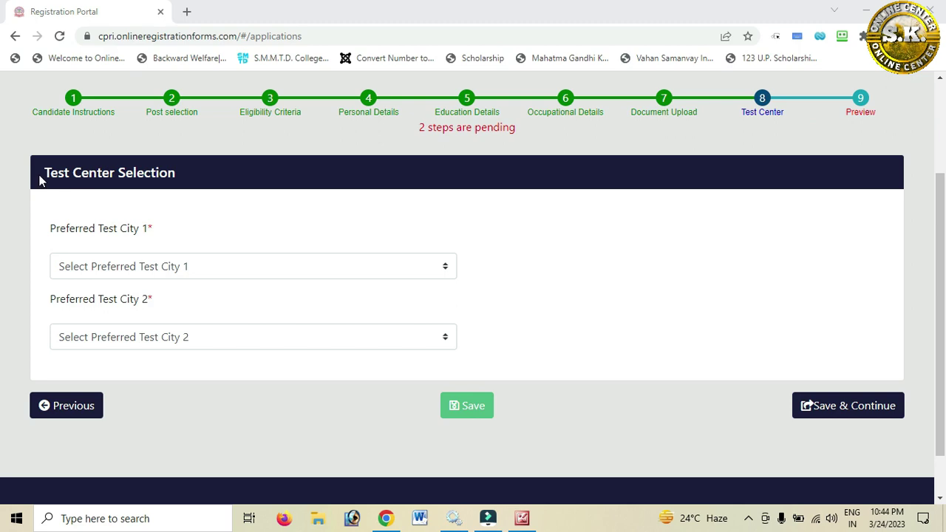
pyautogui.click(116, 267)
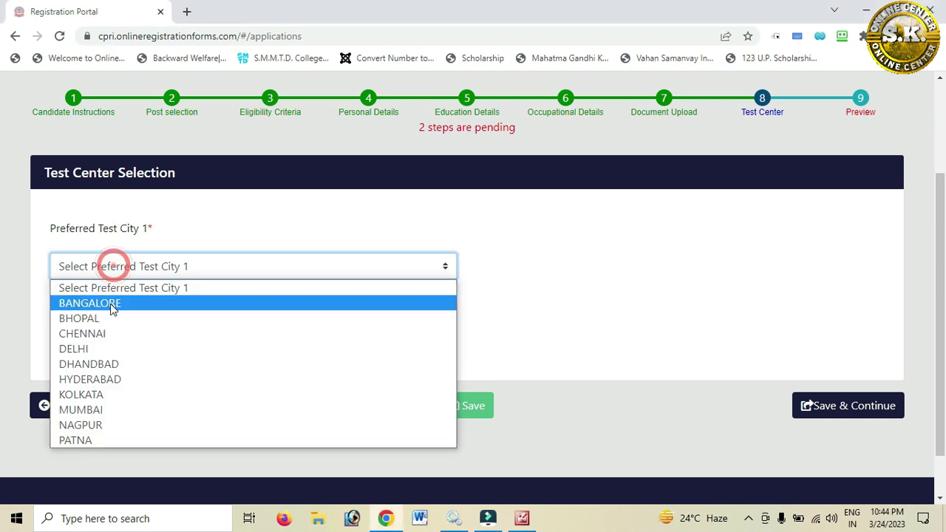
pyautogui.click(88, 352)
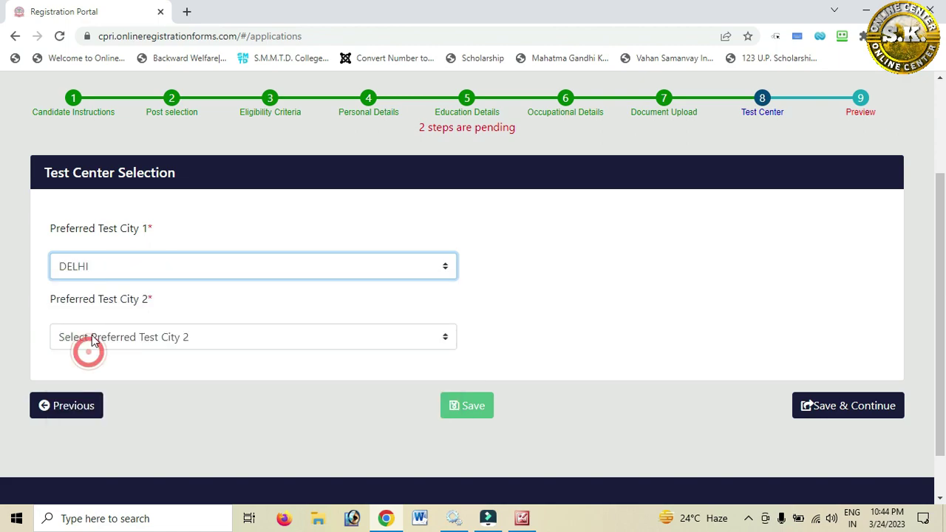
pyautogui.click(94, 338)
pyautogui.click(76, 316)
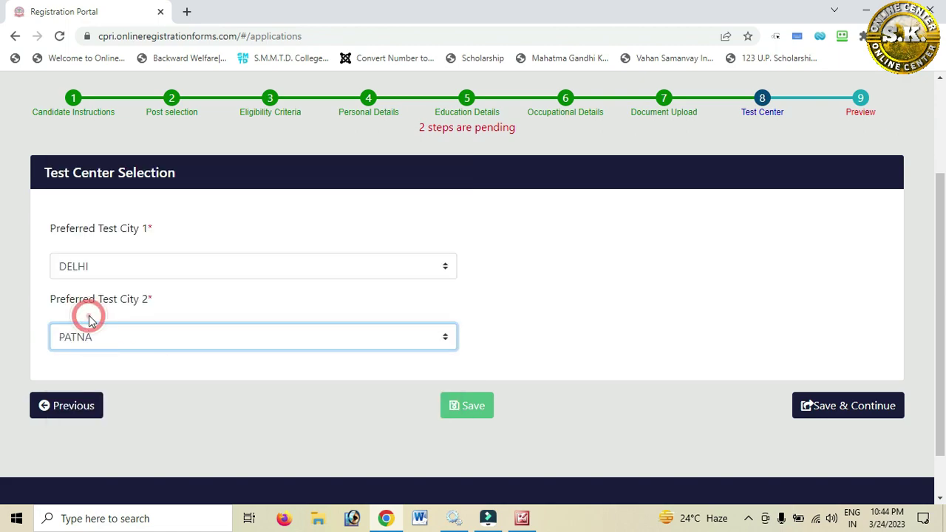
pyautogui.click(859, 409)
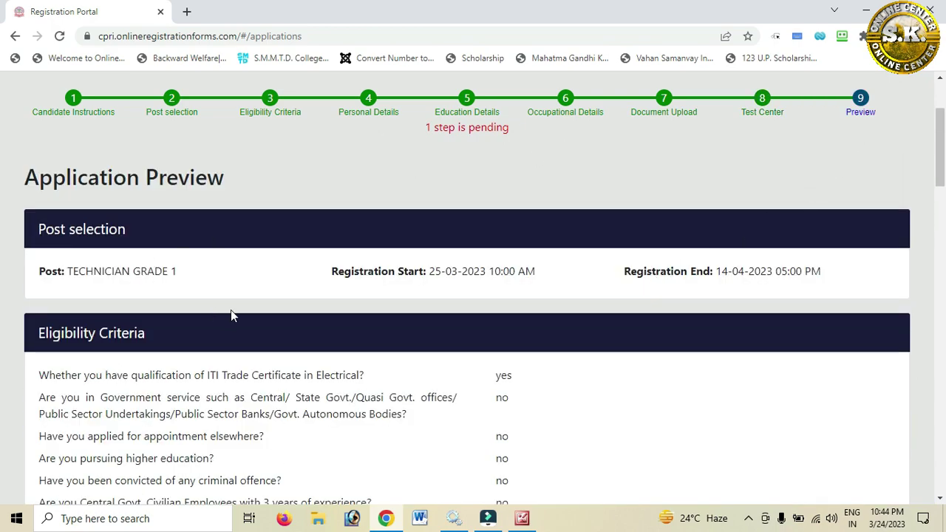
# Step: Agree to the terms and conditions in the declaration, then submit the application and confirm its details
pyautogui.moveTo(940, 148); pyautogui.dragTo(936, 480)
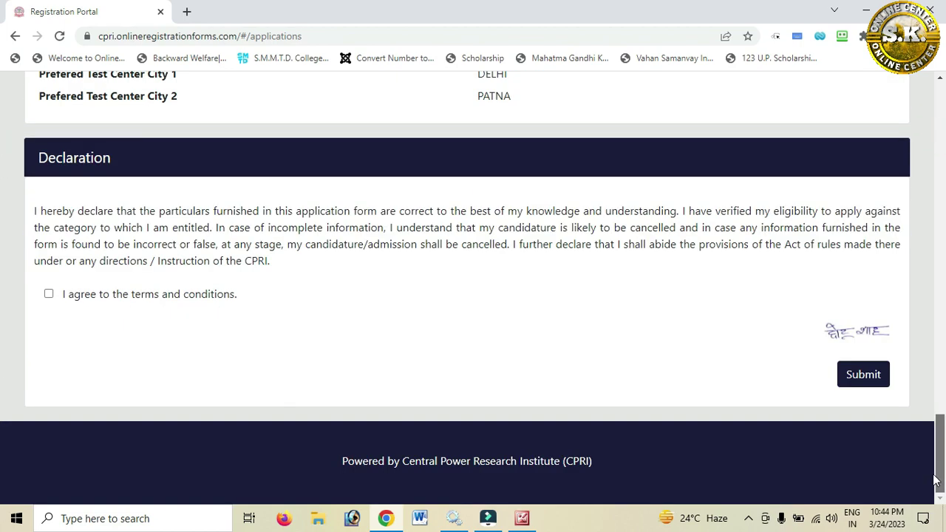
pyautogui.click(49, 295)
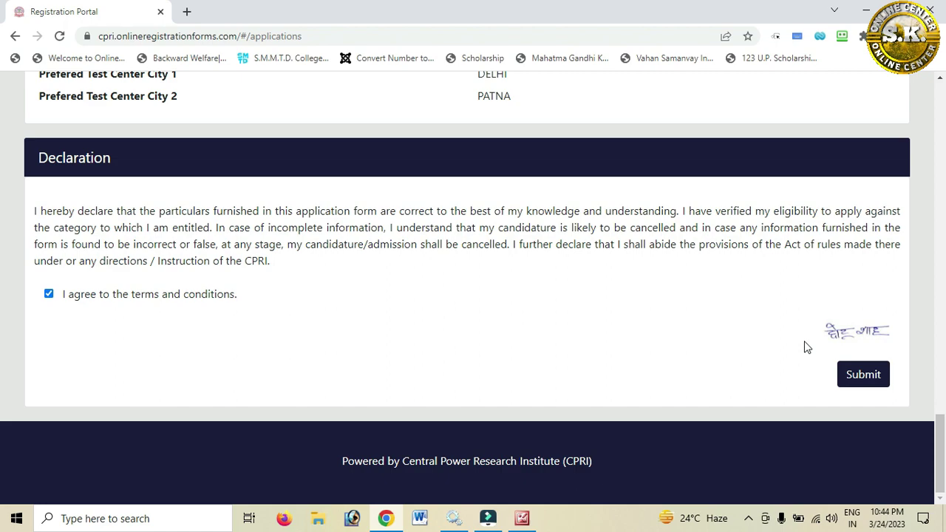
pyautogui.click(865, 375)
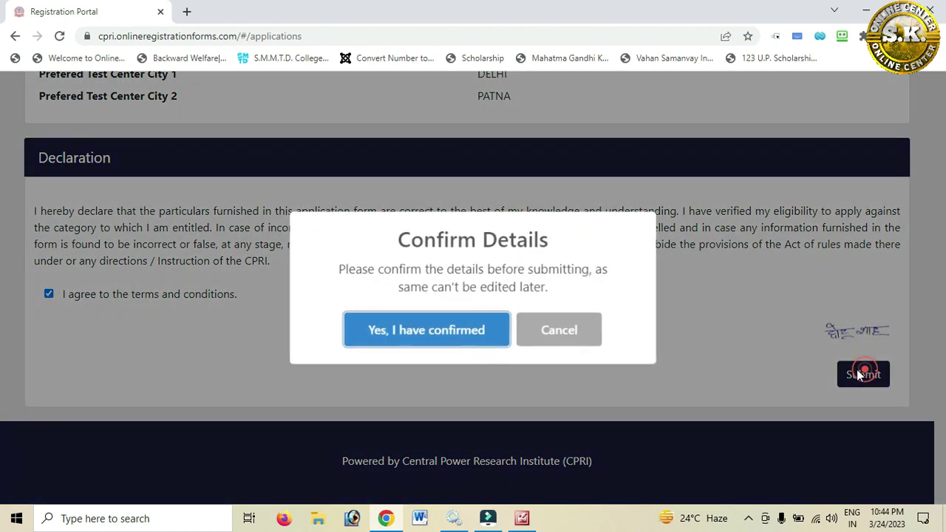
pyautogui.click(420, 332)
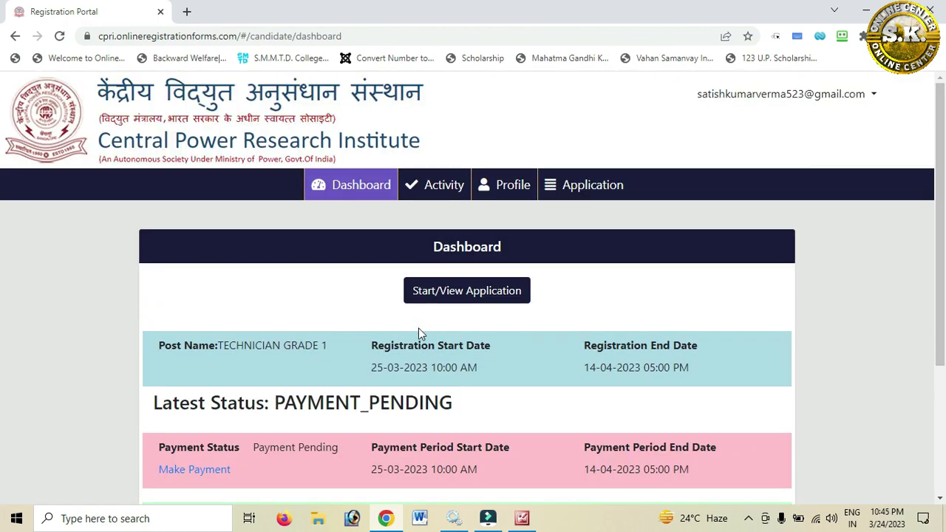
# Step: Open the payment page for the submitted TECHNICIAN GRADE 1 application and choose UPI as the payment method
pyautogui.scroll(-3, 469, 308)
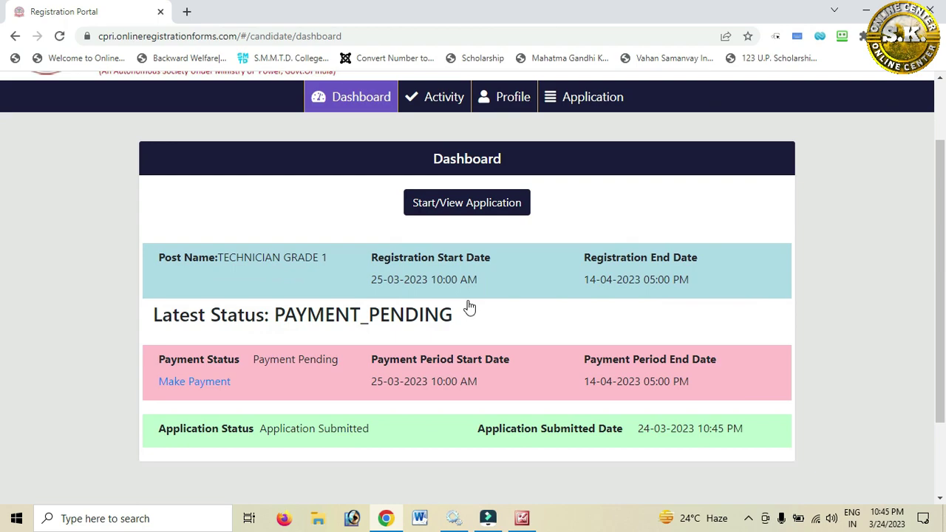
pyautogui.scroll(2, 468, 306)
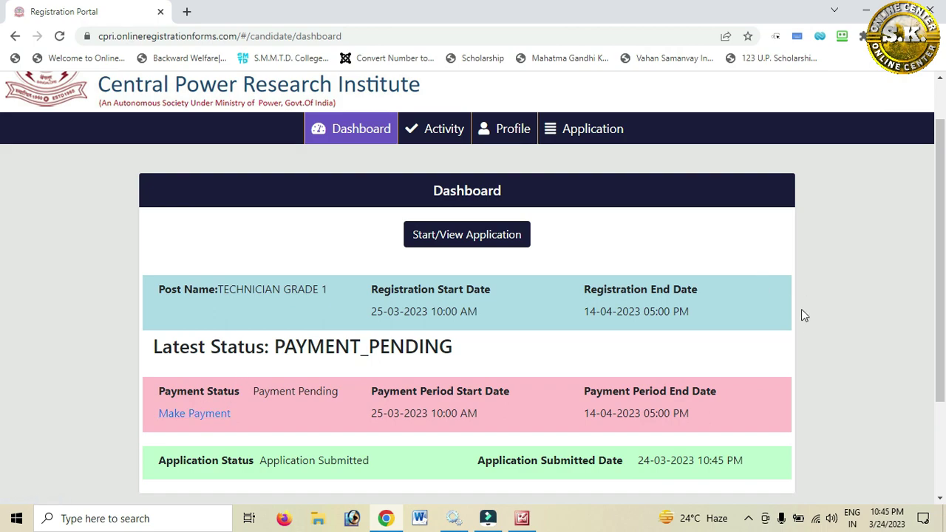
pyautogui.scroll(-3, 805, 315)
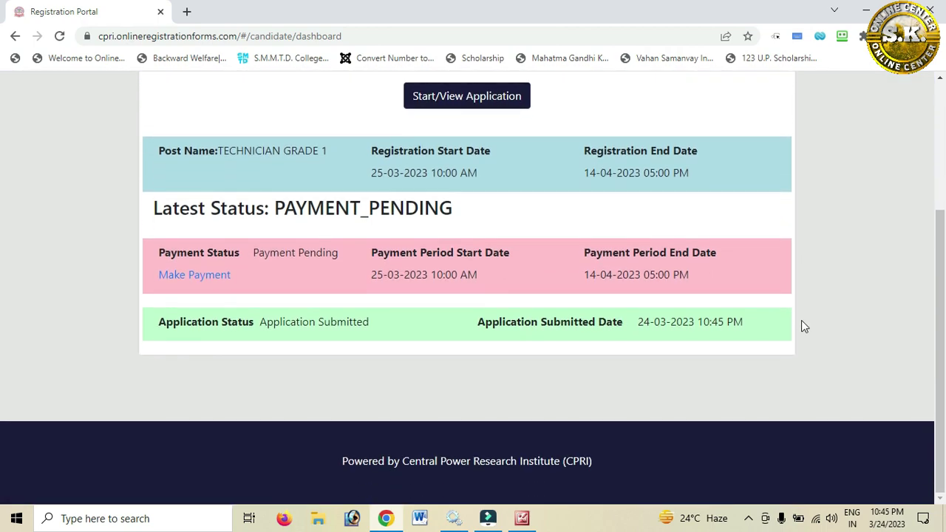
pyautogui.click(204, 280)
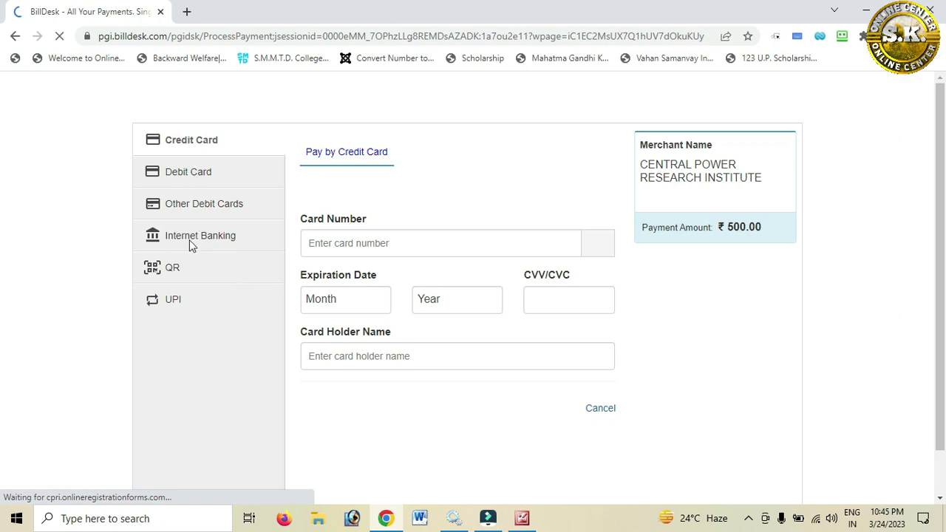
pyautogui.click(171, 305)
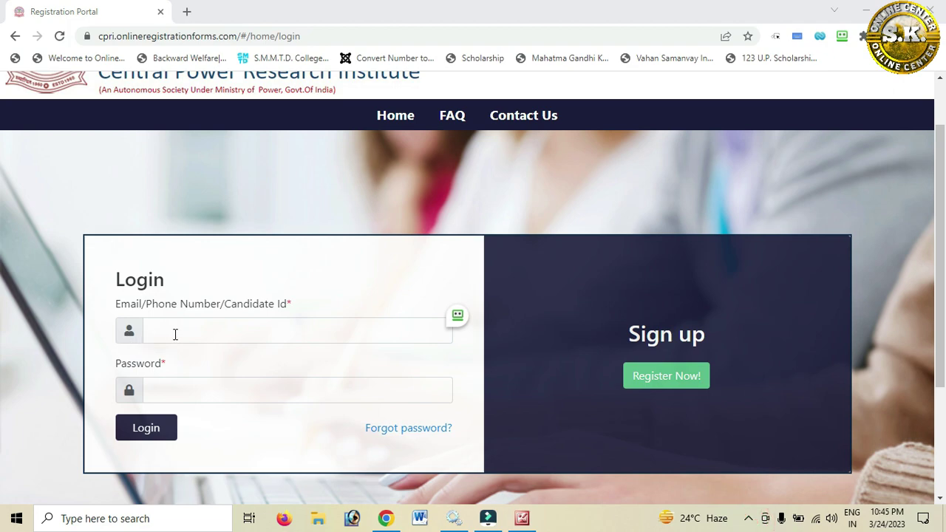
# Step: Examine the portal's login form with its candidate ID and password fields
pyautogui.click(175, 334)
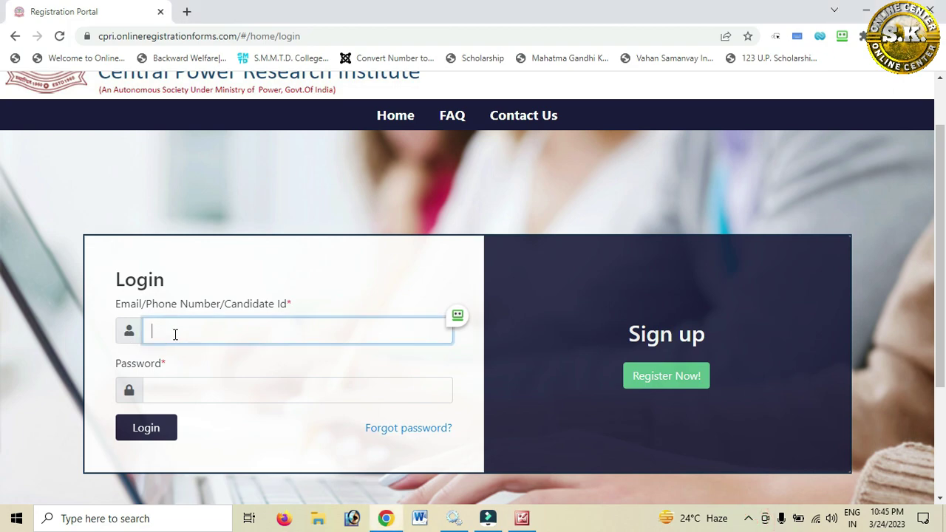
pyautogui.scroll(-1, 176, 334)
pyautogui.click(171, 321)
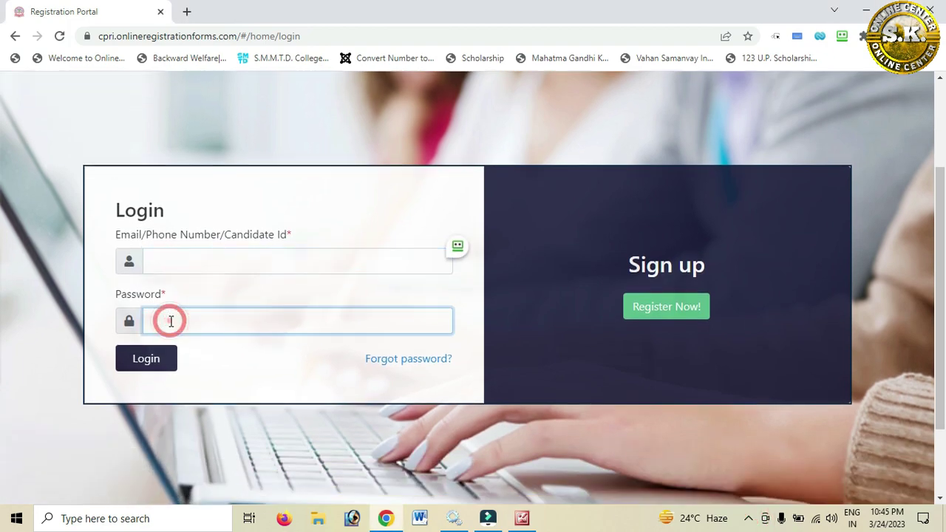
pyautogui.click(140, 369)
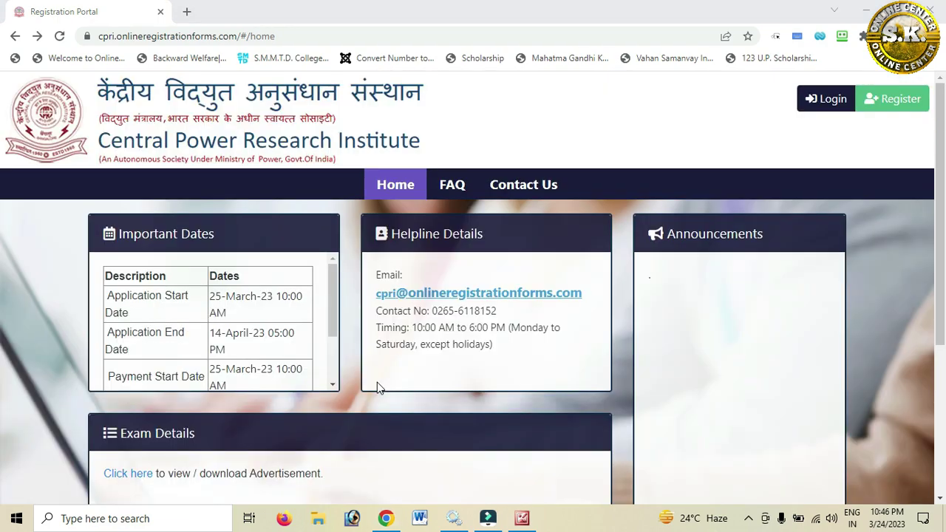